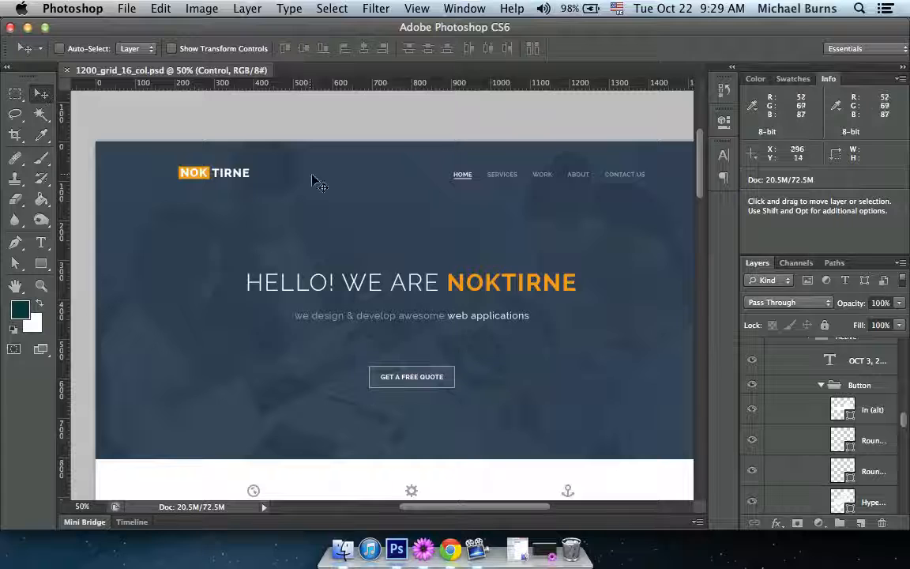
Look over the page design's header and hero banner at 66.7% zoom.
scroll(330, 198, down, 2)
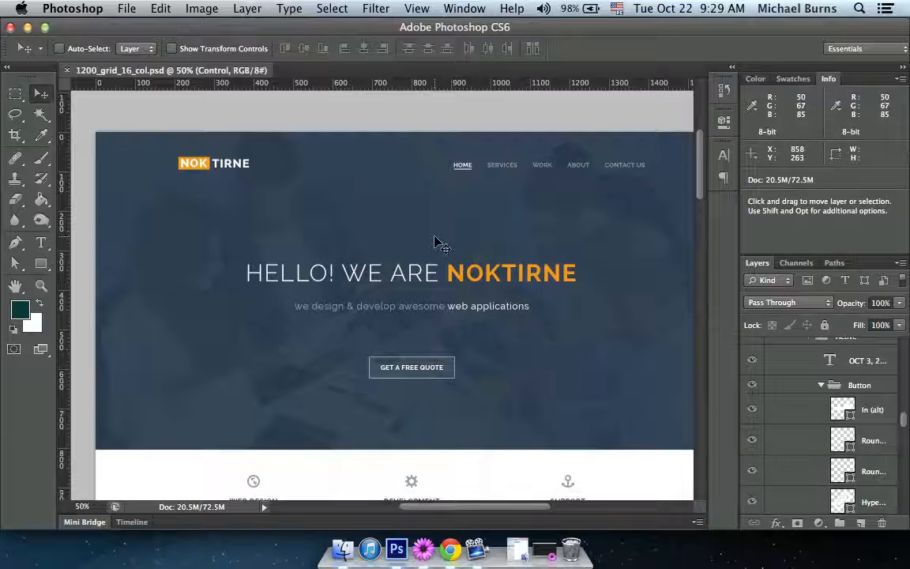
key(Tab)
scroll(439, 245, down, 2)
key(super+equal)
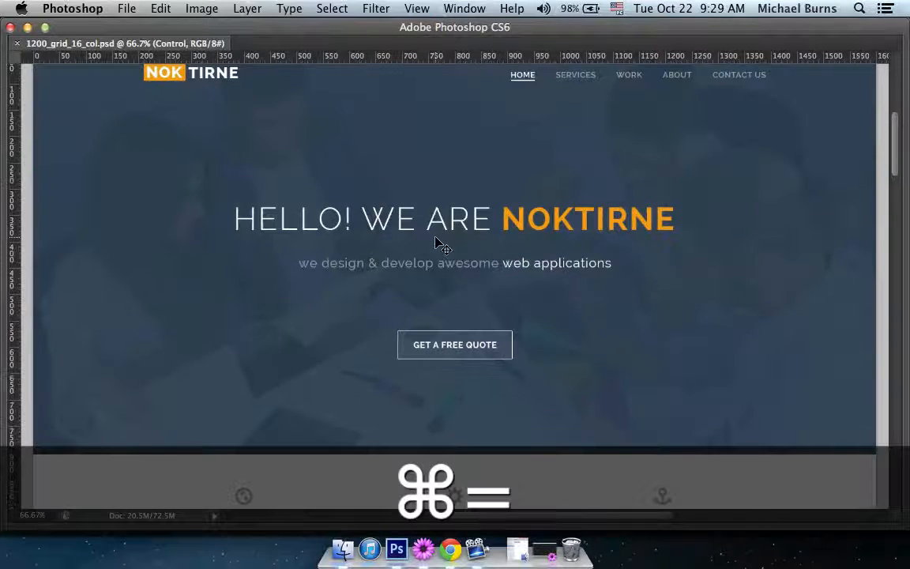
key(Tab)
drag(474, 158, 423, 197)
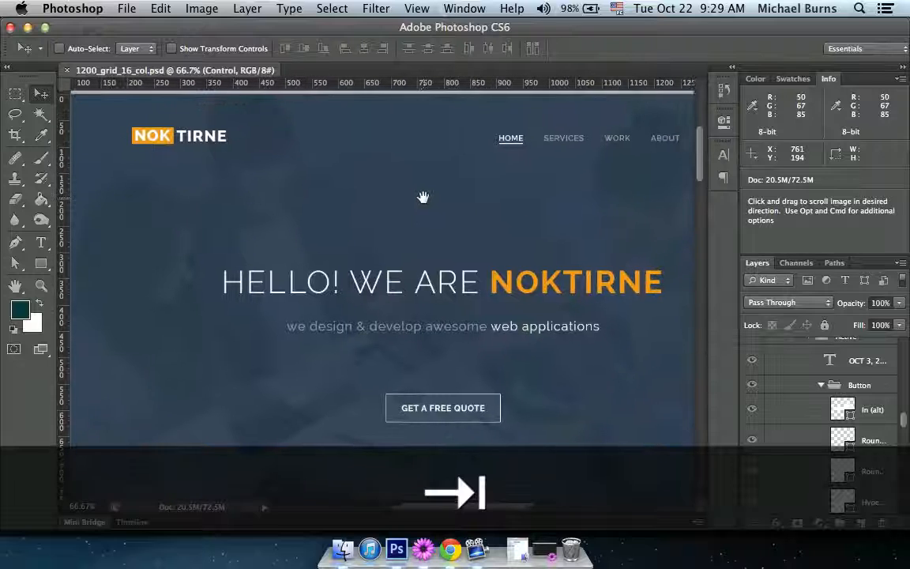
key(Tab)
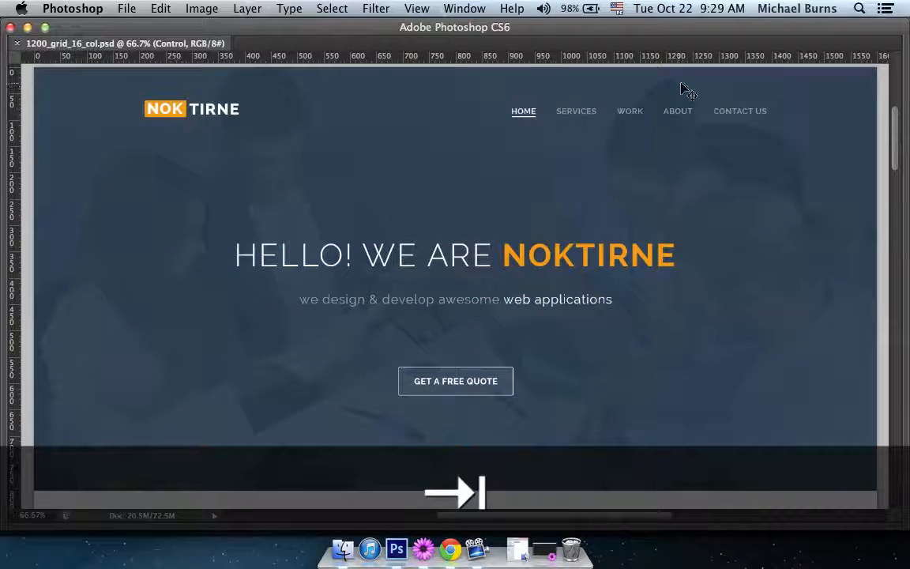
key(Tab)
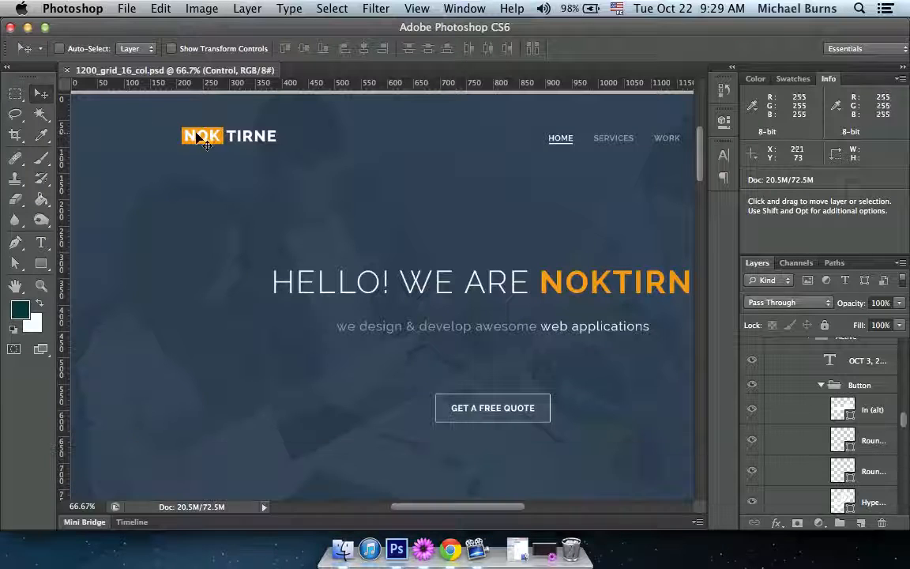
Select the Logo layer of the NOKTIRNE logo and cut its entire contents to the clipboard.
super+click(211, 138)
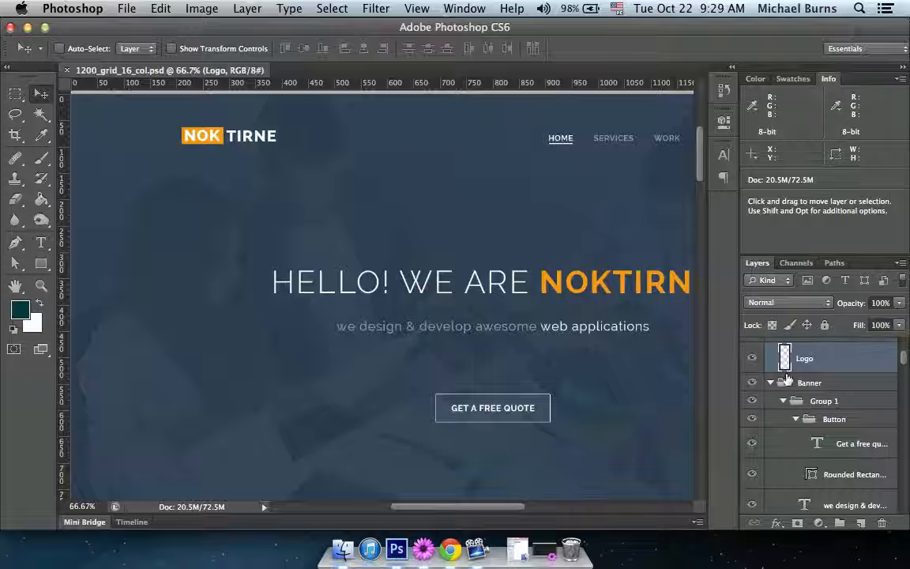
scroll(818, 373, up, 1)
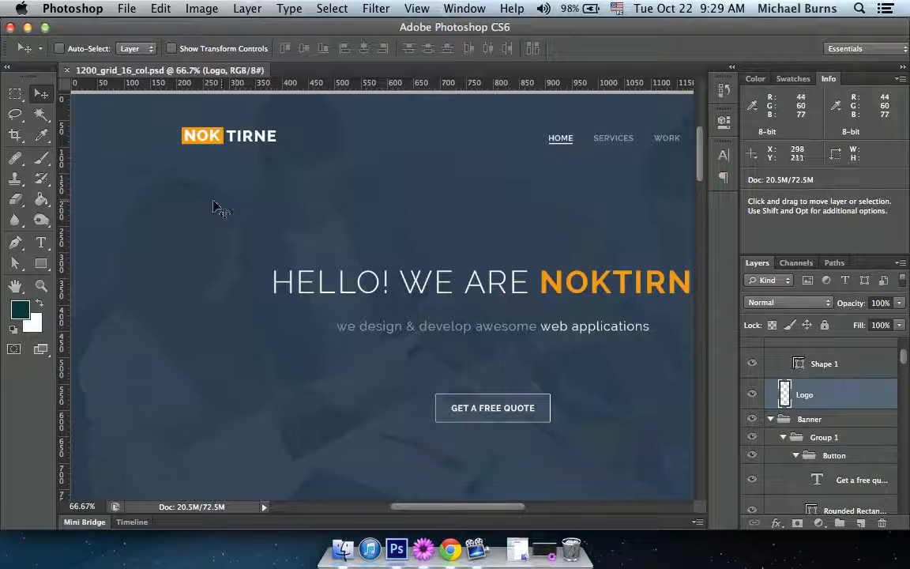
key(super)
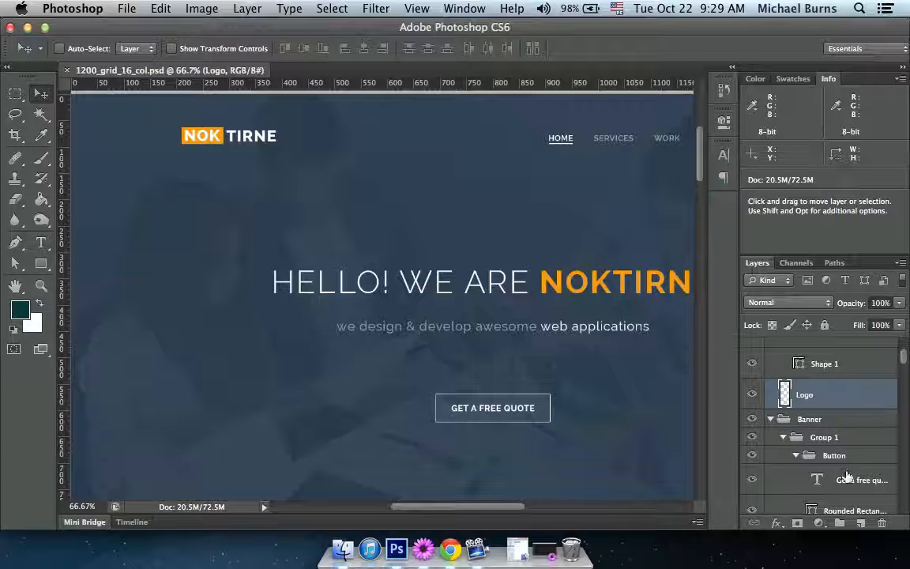
key(super)
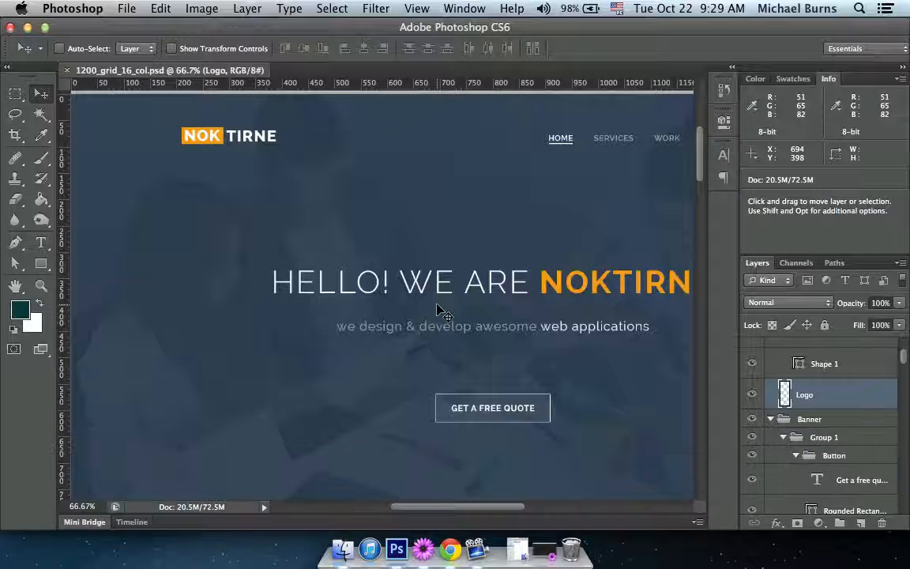
key(super+a)
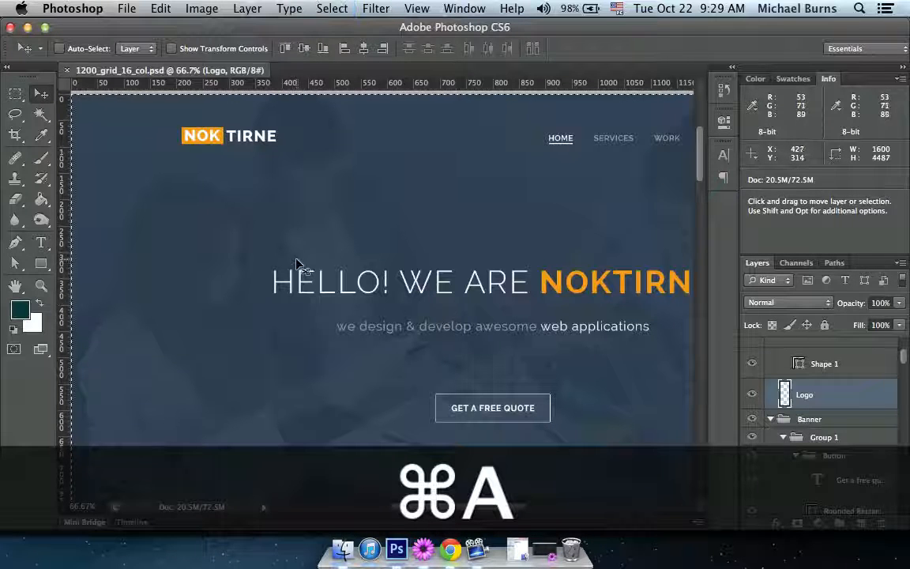
key(super+x)
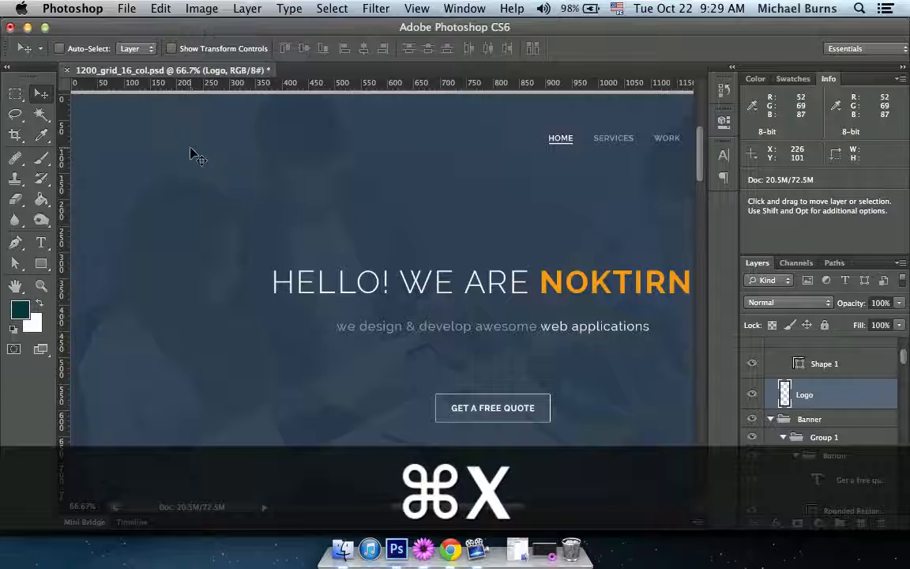
Create a new 179 by 32 pixel document from the Clipboard preset and paste the logo into it.
click(127, 9)
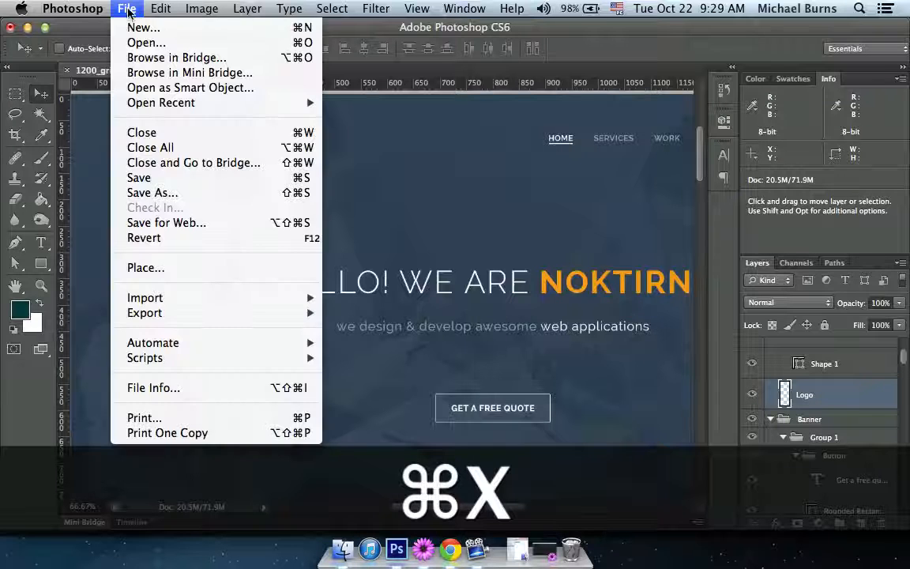
click(133, 26)
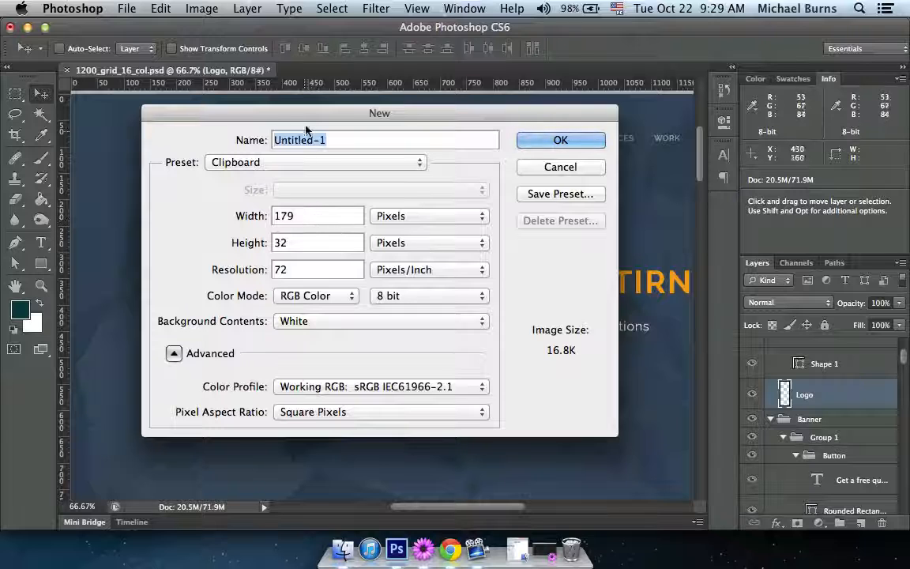
drag(309, 117, 320, 105)
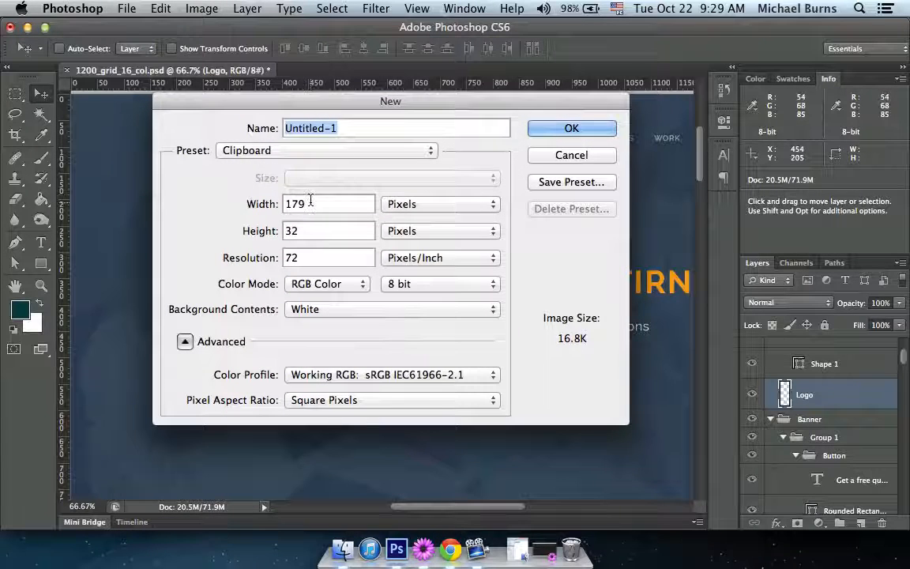
double_click(294, 231)
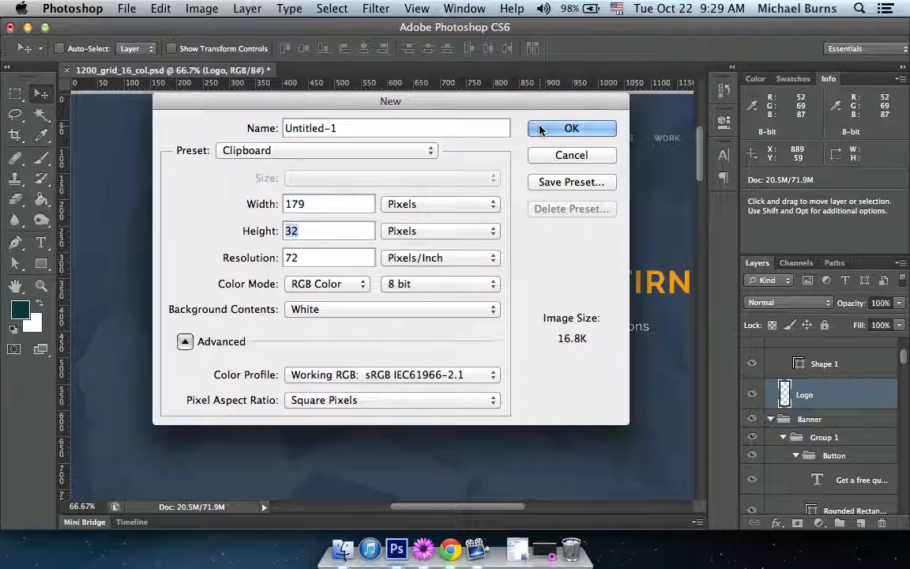
key(Return)
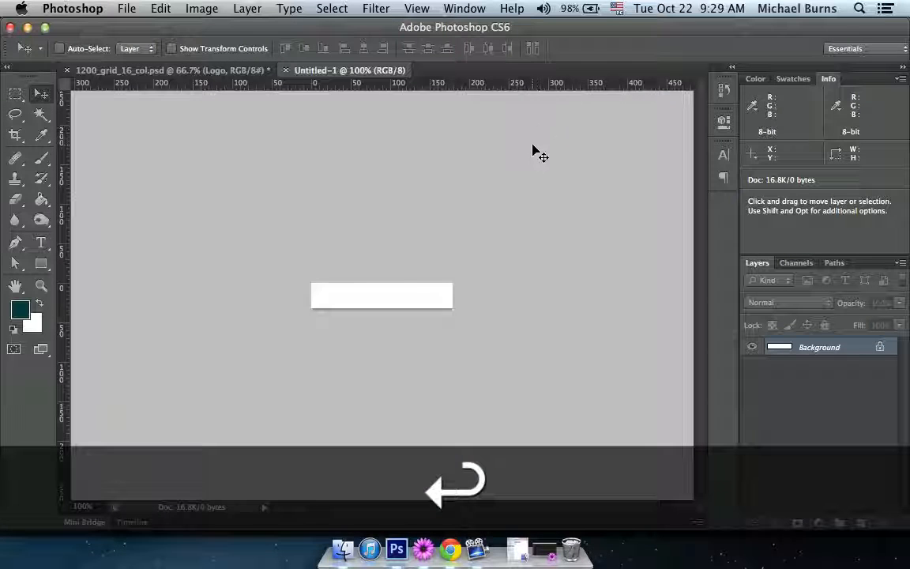
key(super+v)
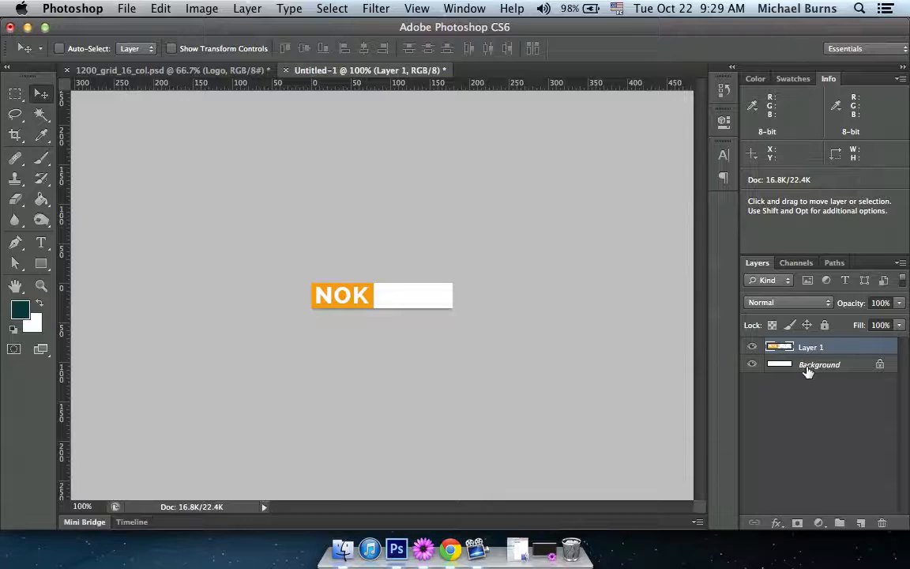
Hide the white Background layer and prepare a Save for Web export in PNG-24 format with transparency.
click(752, 364)
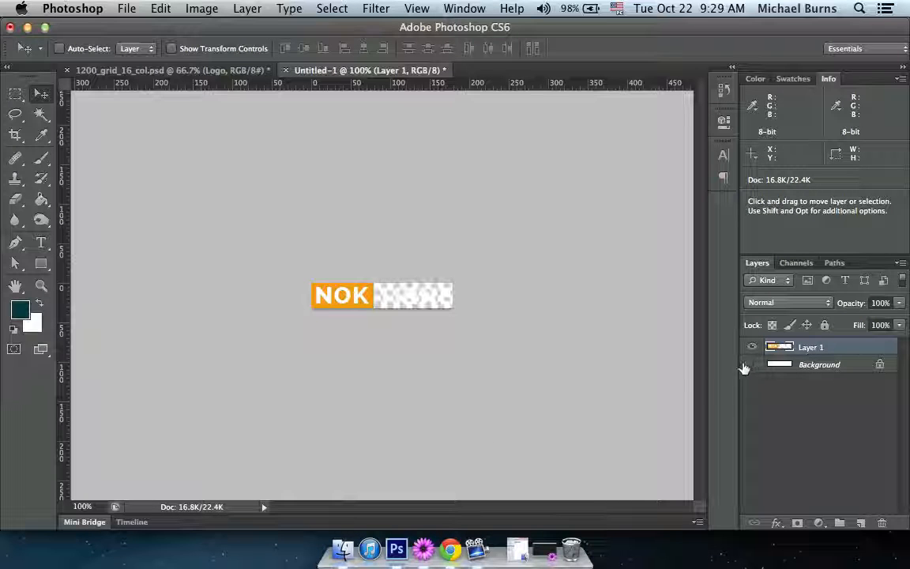
click(125, 8)
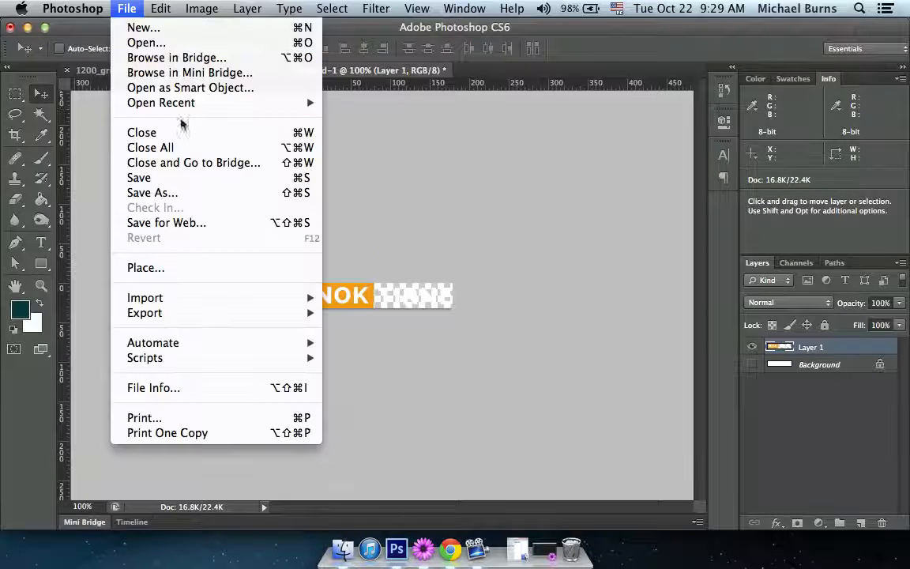
click(199, 227)
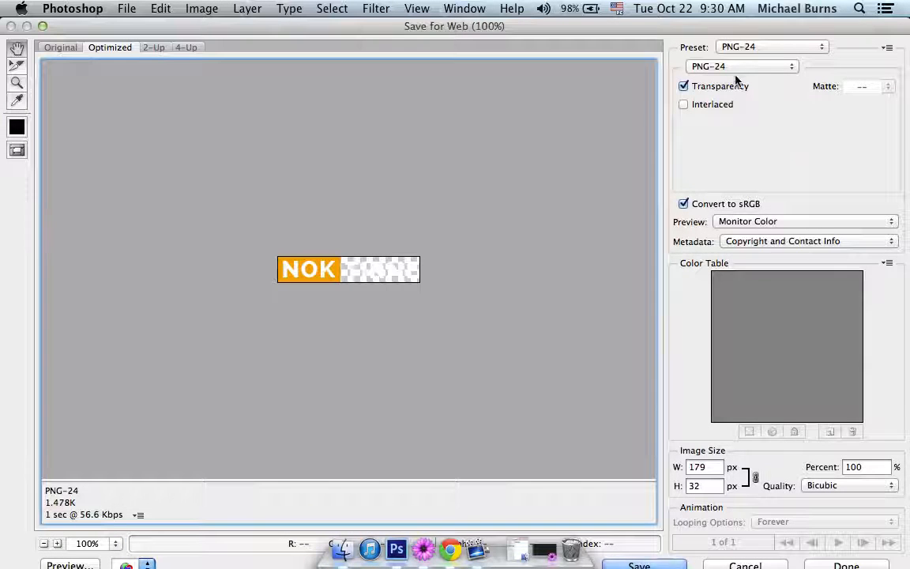
click(734, 71)
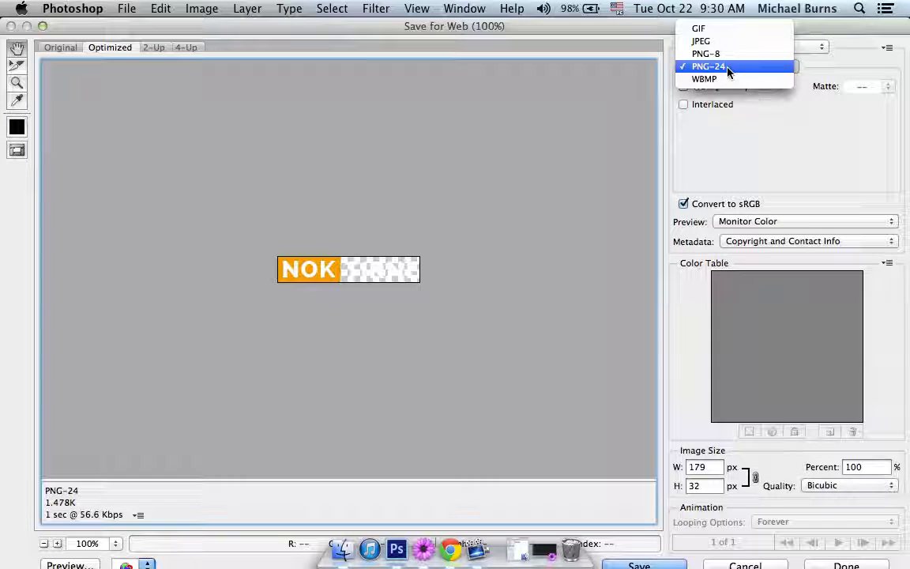
click(602, 159)
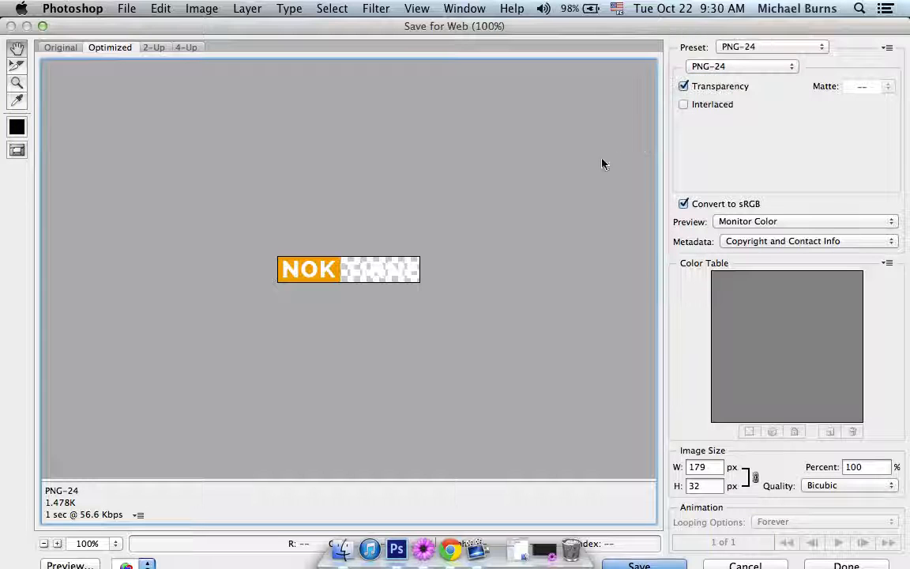
Save the optimized logo as brand.png in the img folder of the Noktirne folder on the Desktop.
click(640, 564)
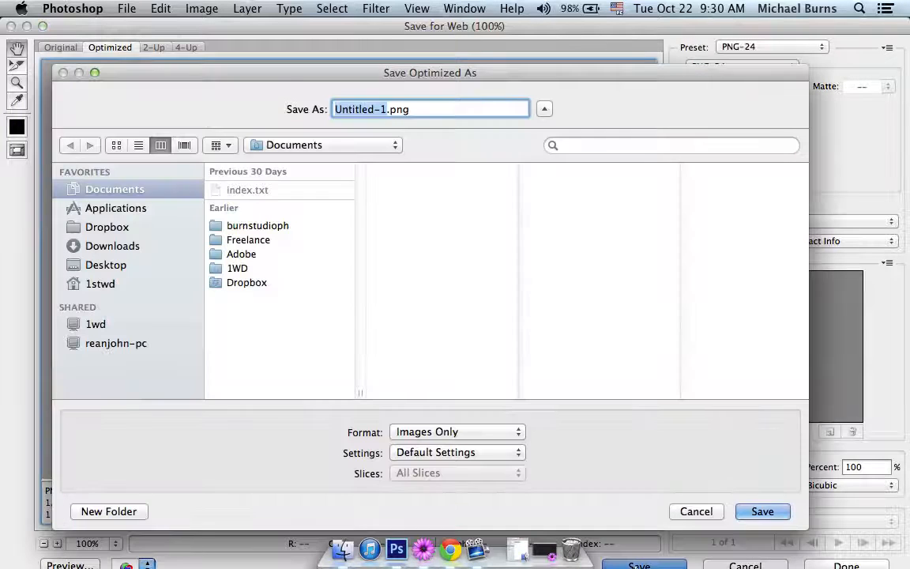
click(104, 265)
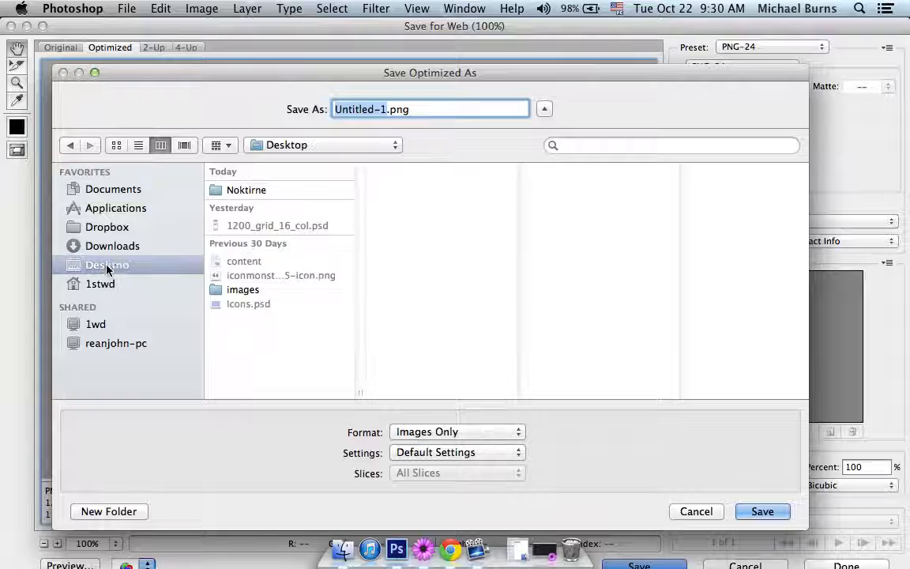
click(248, 192)
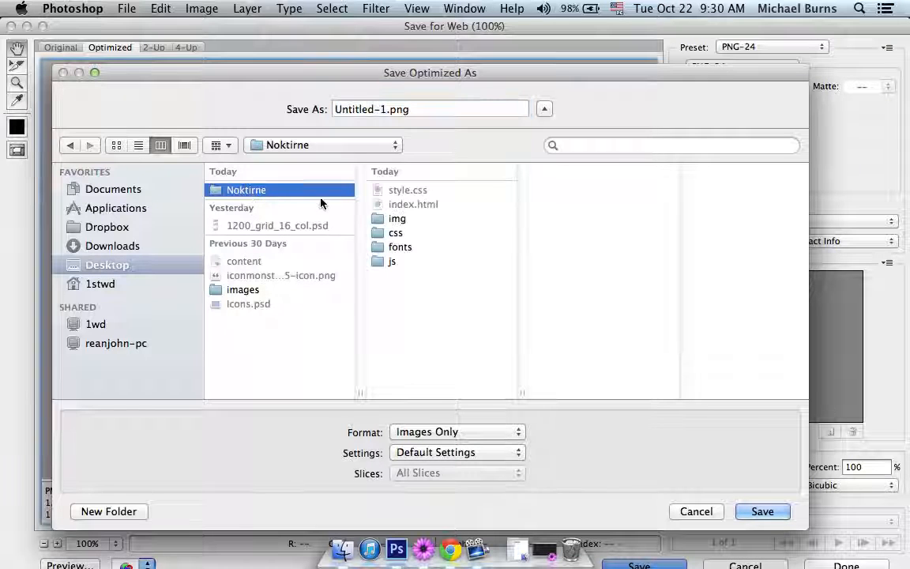
click(396, 219)
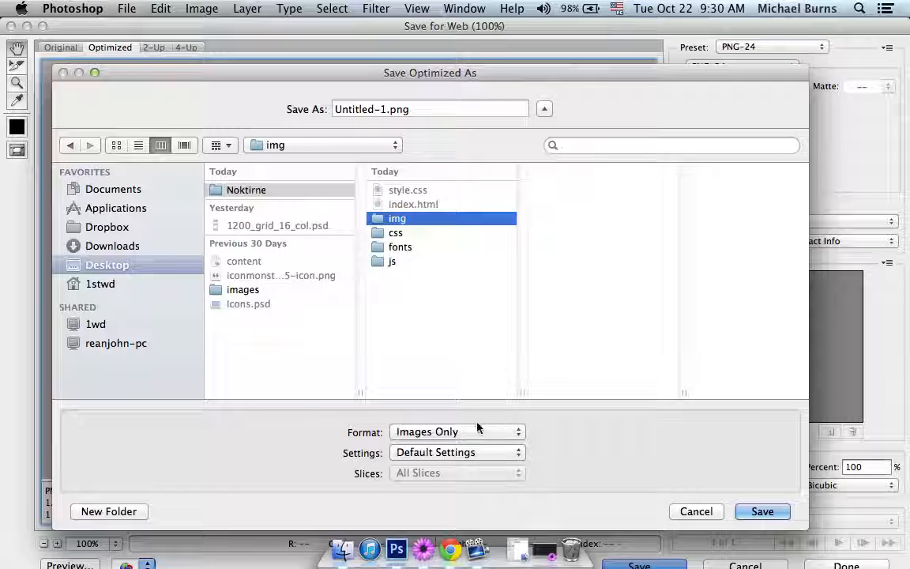
click(390, 109)
text(brand)
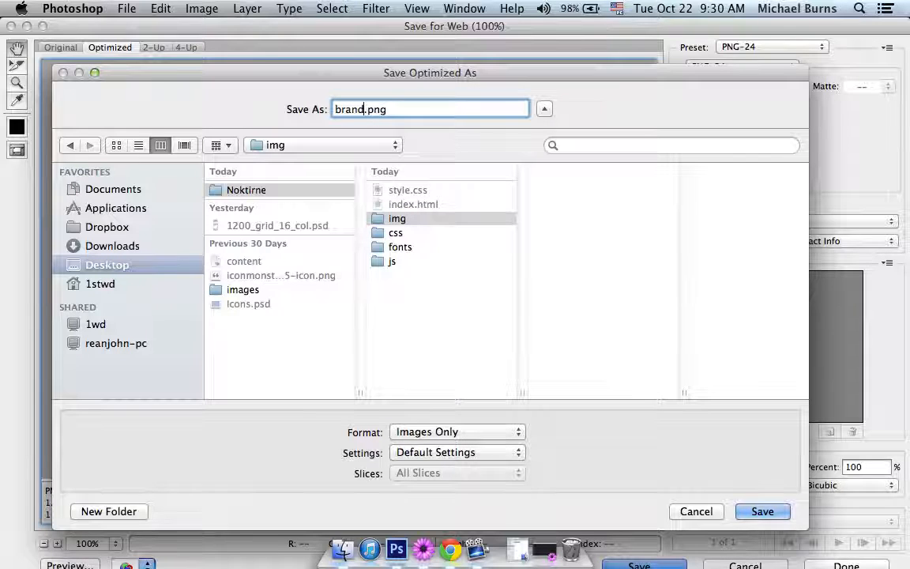
key(Return)
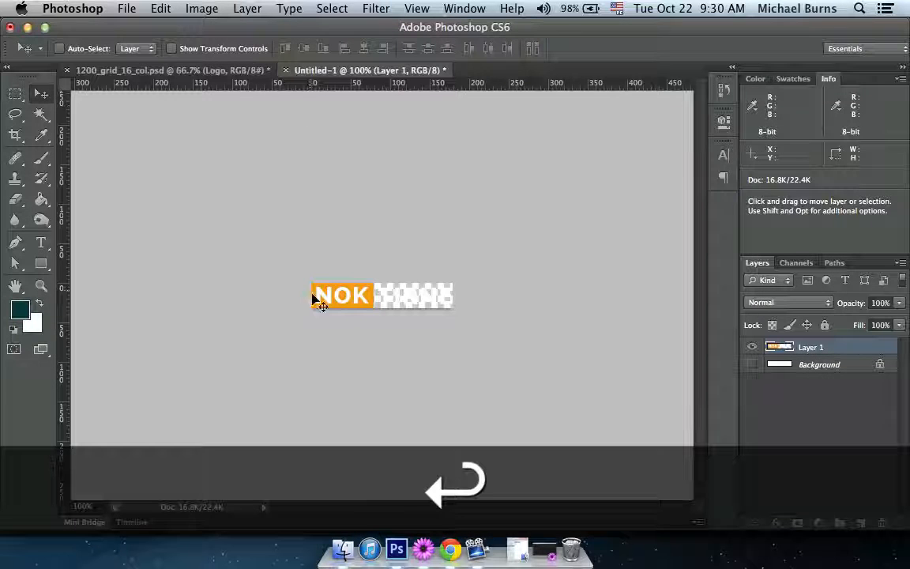
Find the Image layer behind the header text in 1200_grid_16_col.psd, select it and check it by toggling its visibility.
click(214, 72)
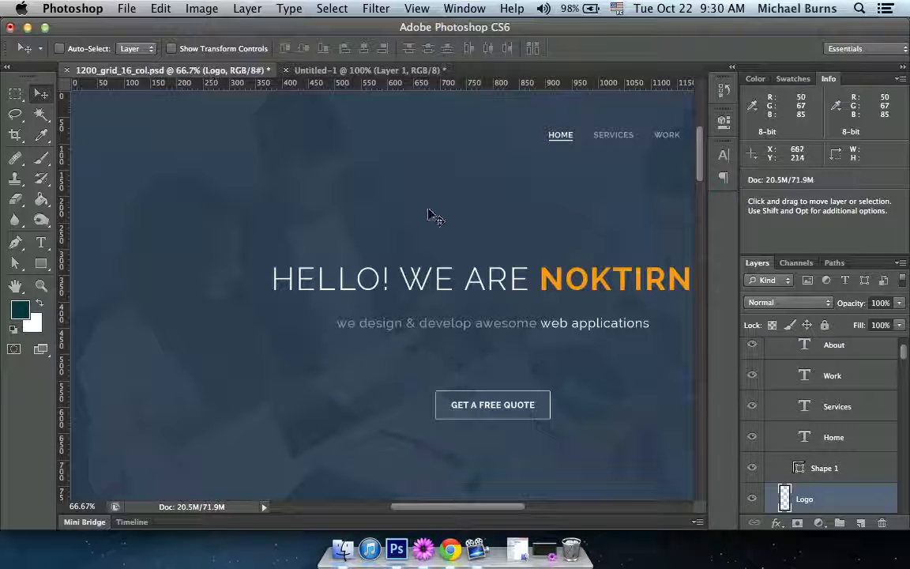
key(Tab)
key(Tab)
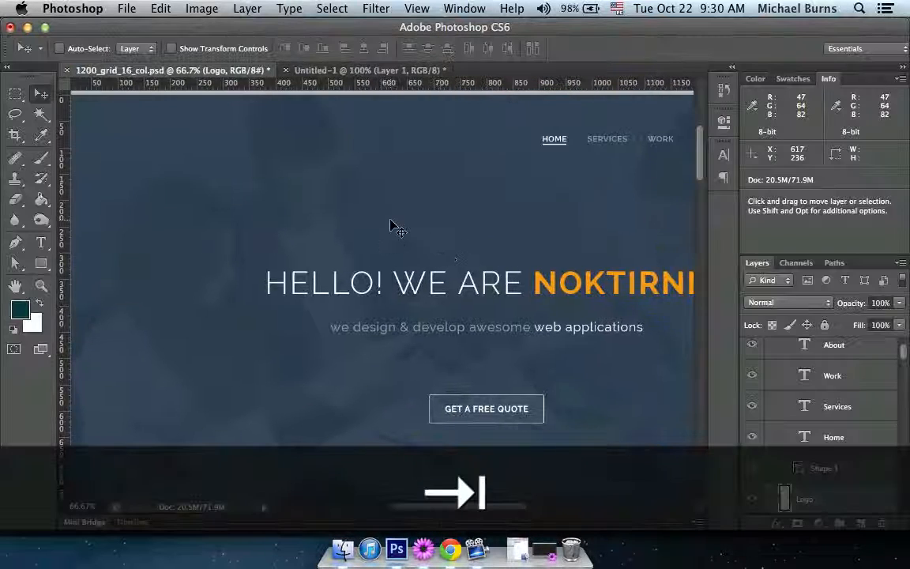
scroll(387, 227, down, 2)
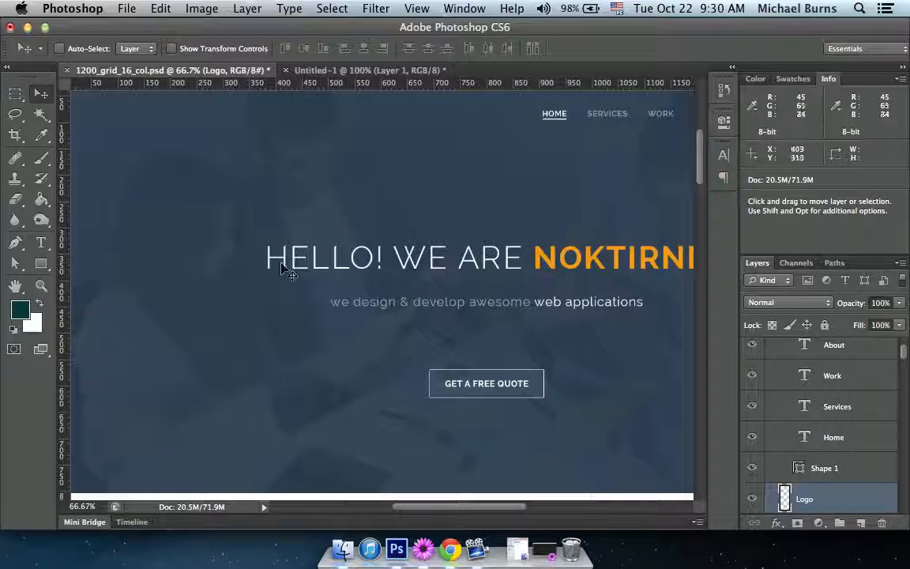
super+click(245, 331)
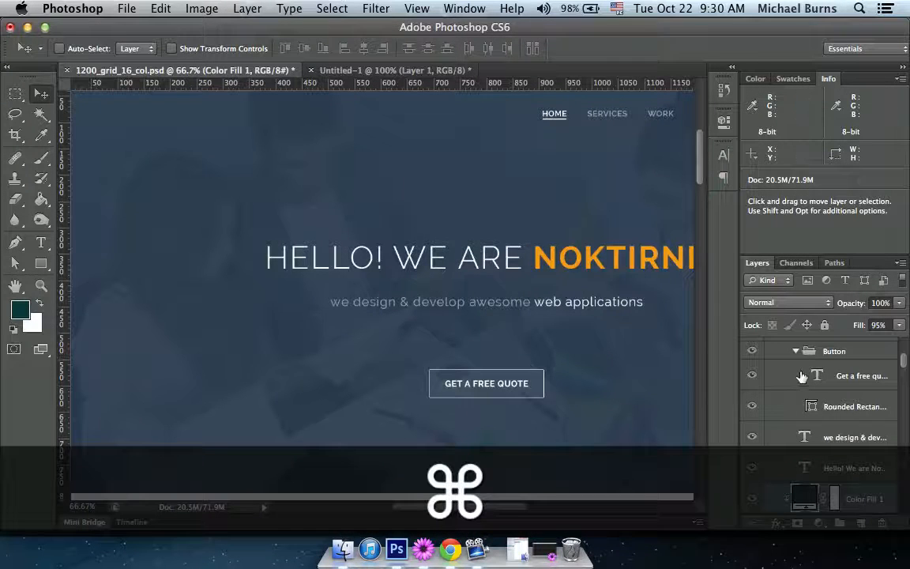
scroll(853, 405, down, 2)
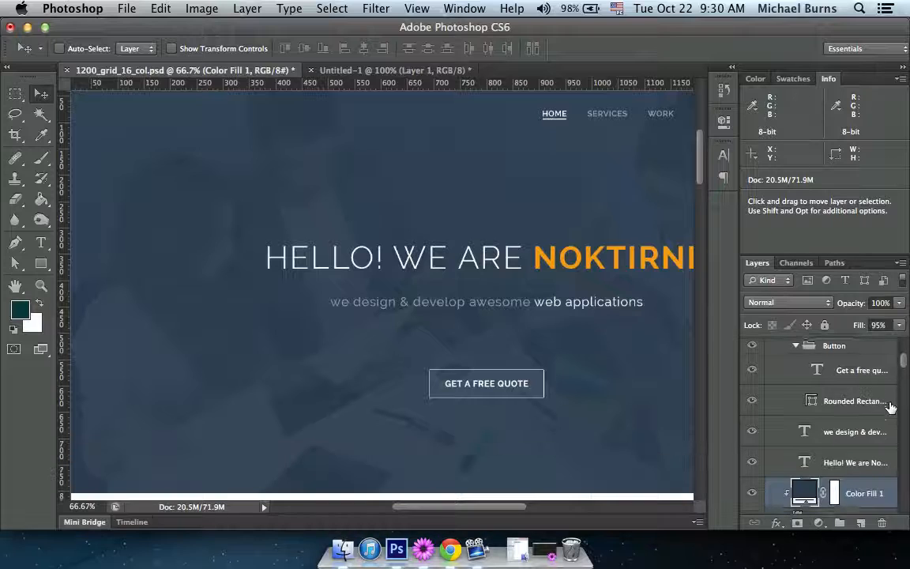
scroll(852, 412, down, 5)
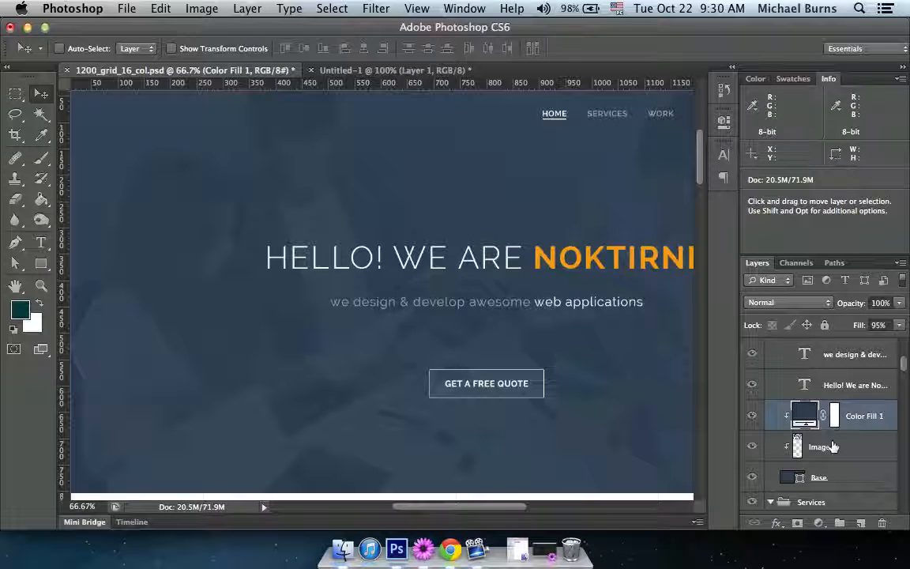
click(798, 449)
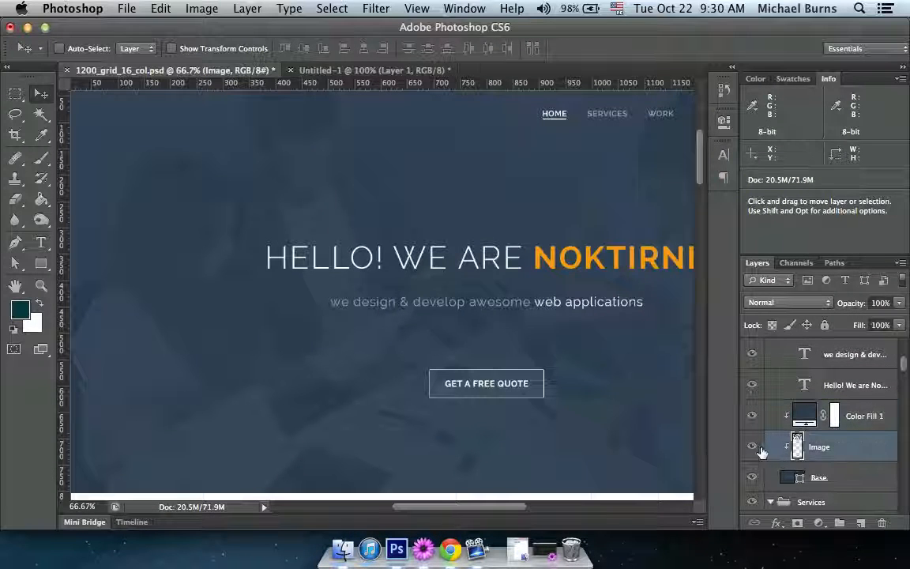
click(754, 449)
click(753, 449)
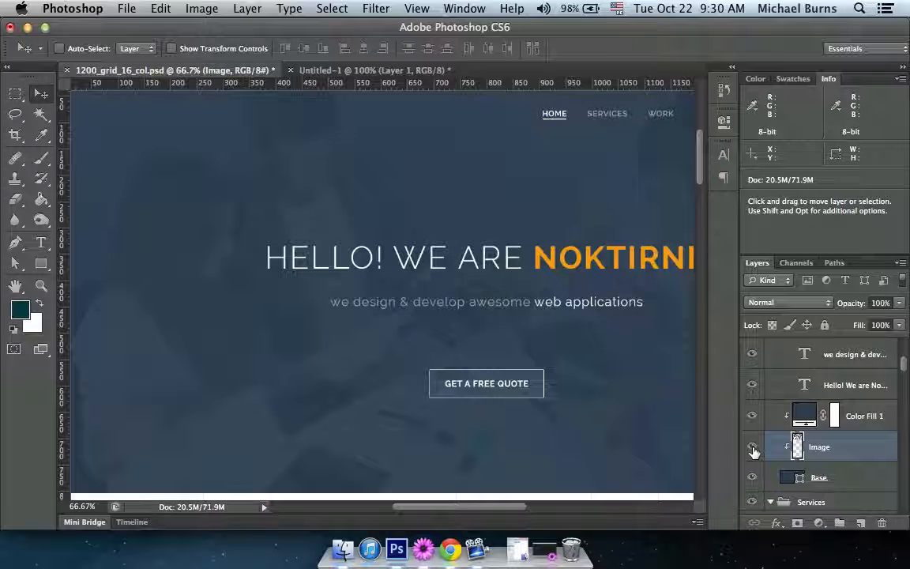
Load the Image layer's pixels as a selection and cut the whole banner photo to the clipboard.
key(alt)
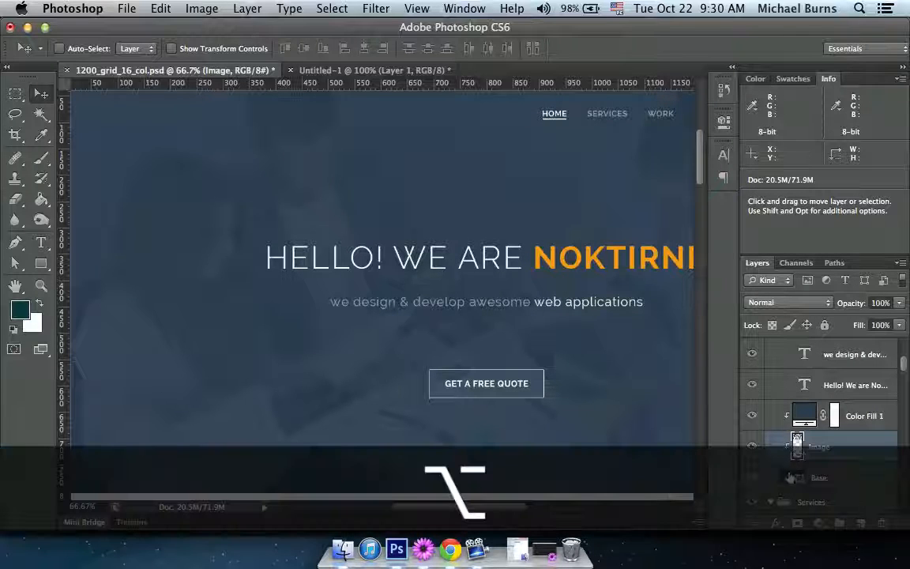
key(super+minus)
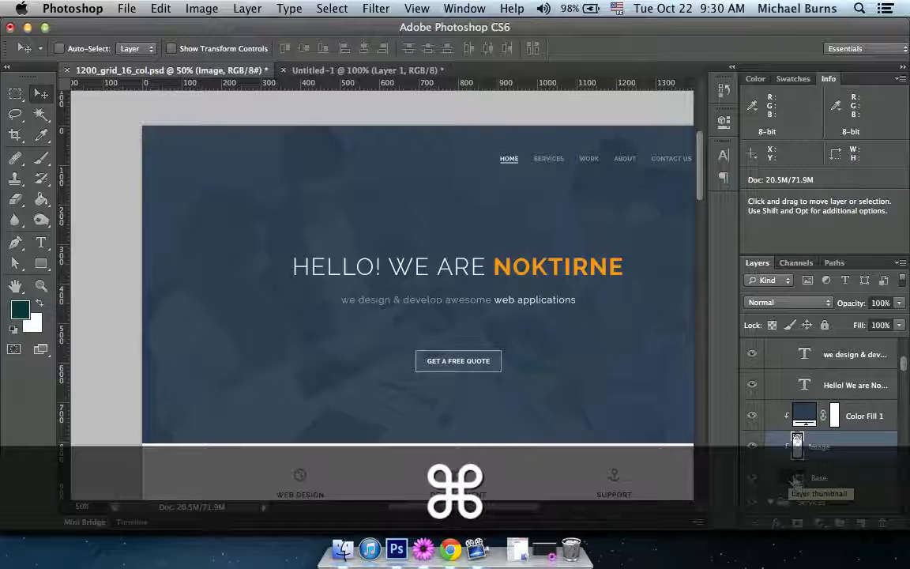
super+click(797, 446)
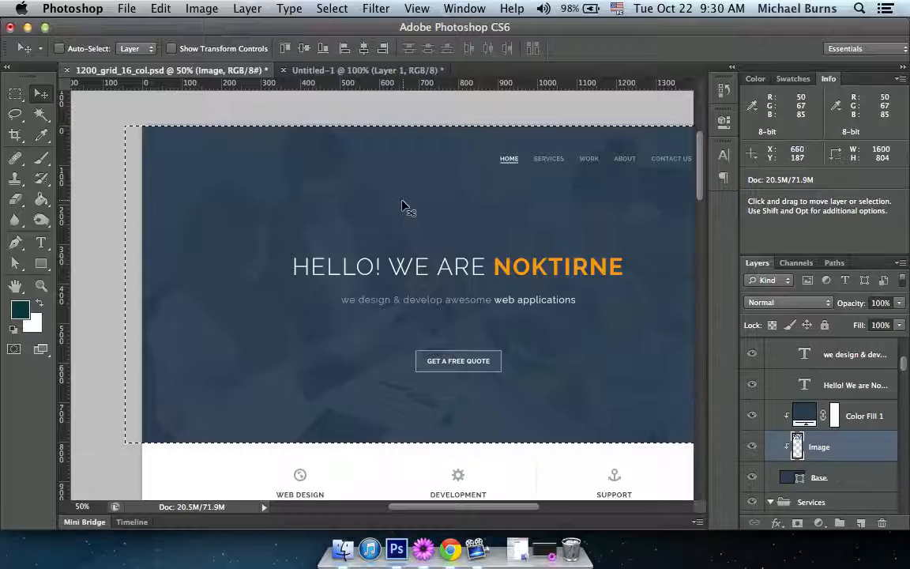
drag(441, 215, 320, 170)
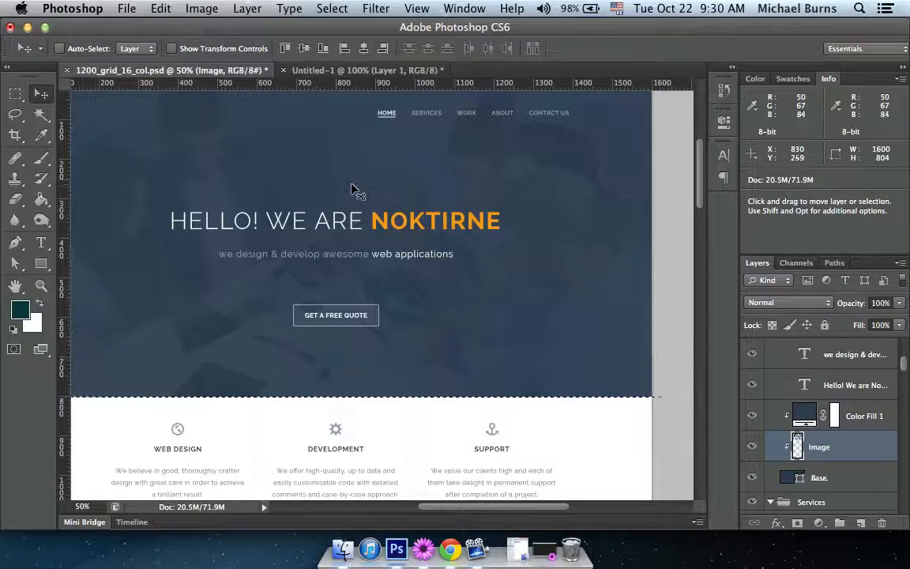
key(super+x)
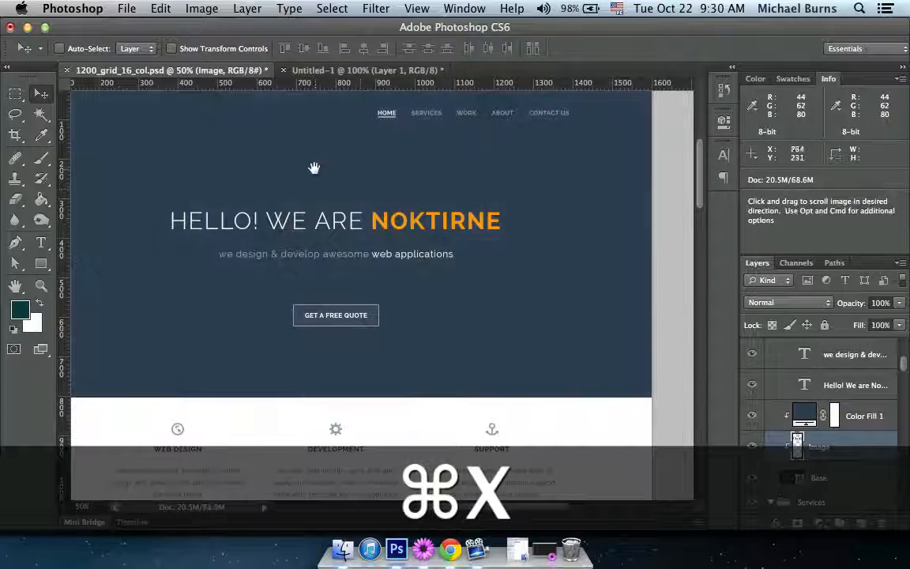
Create a new document 1600 pixels wide and 800 pixels high with a white background.
drag(338, 188, 387, 221)
click(124, 11)
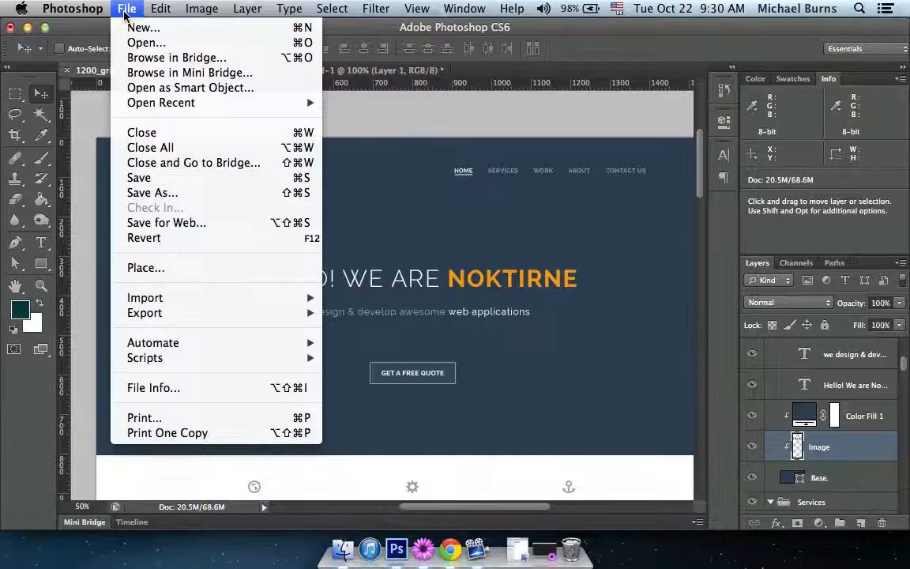
click(143, 27)
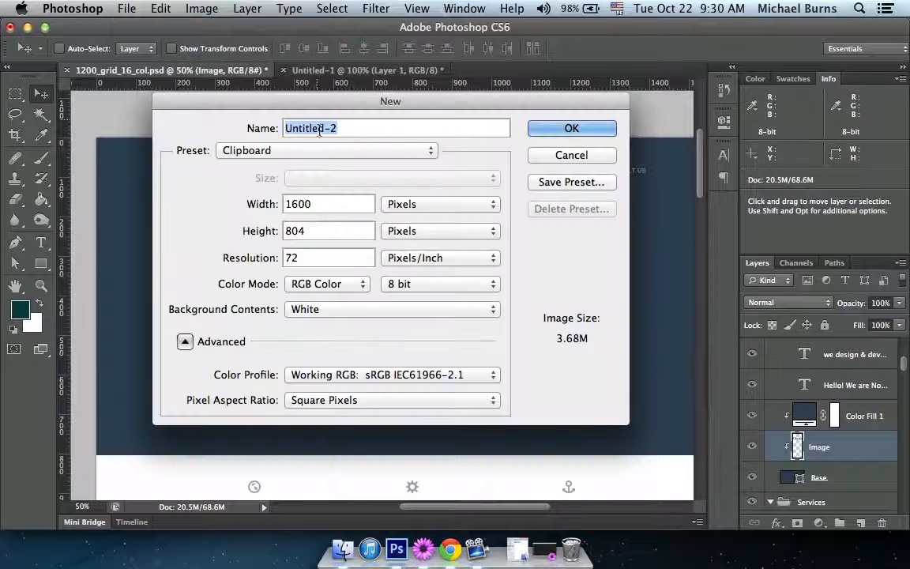
double_click(327, 230)
text(800)
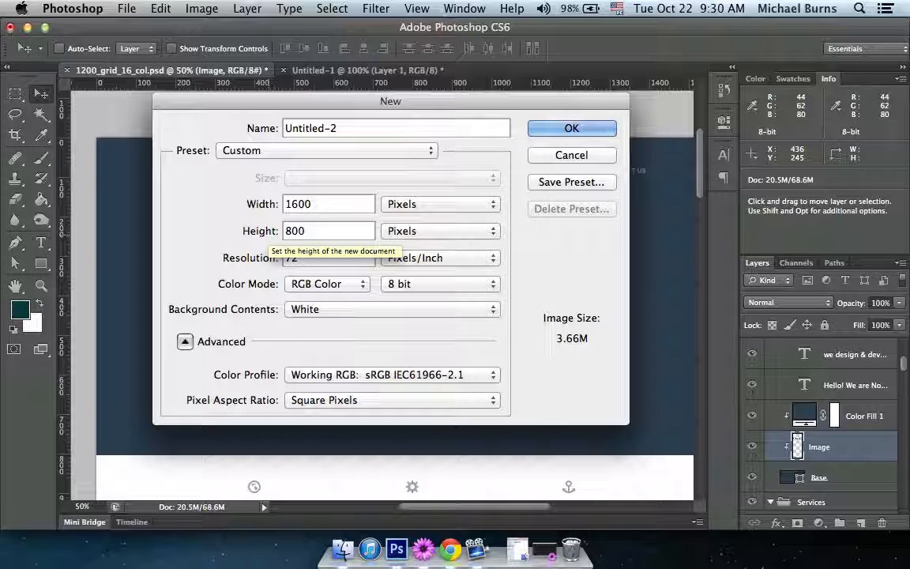
key(Return)
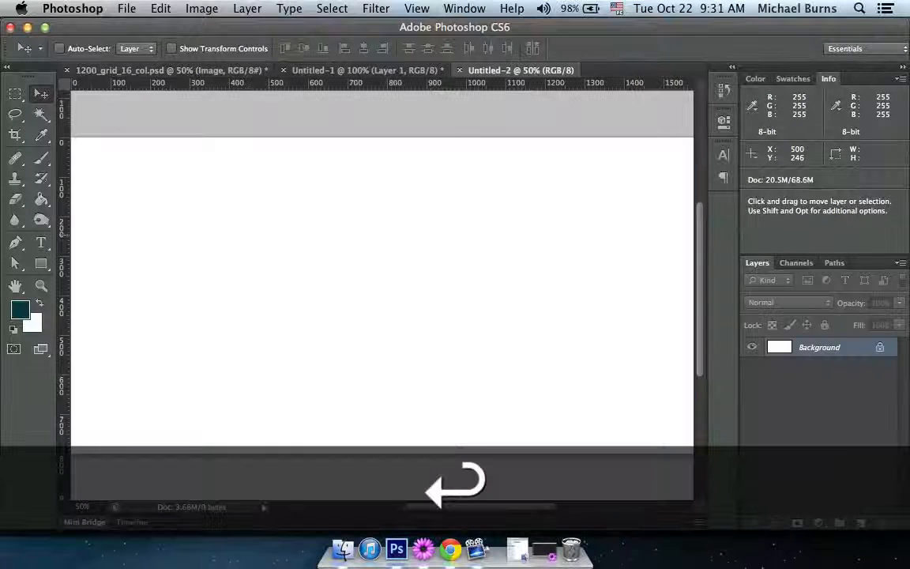
Paste the banner photo into the new blank document.
key(Tab)
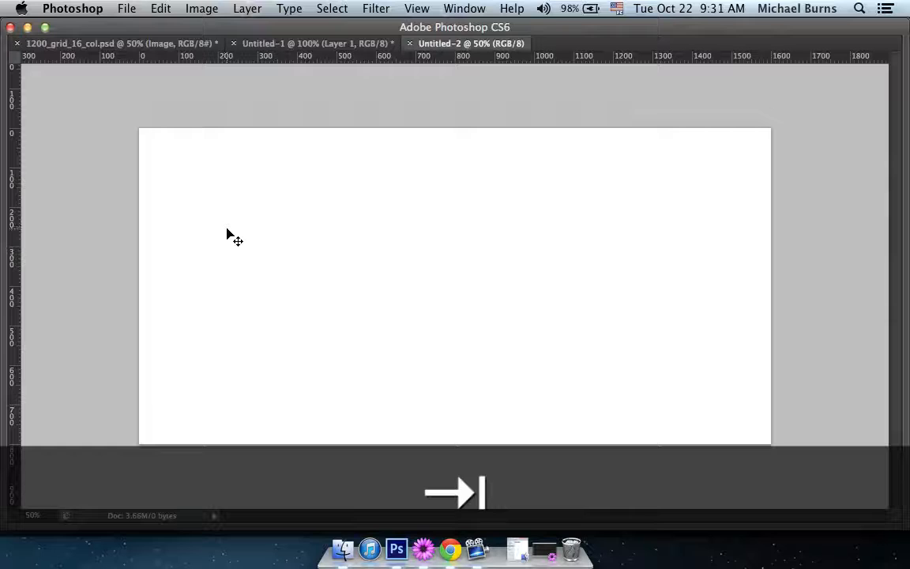
key(super+v)
key(Tab)
drag(392, 246, 396, 224)
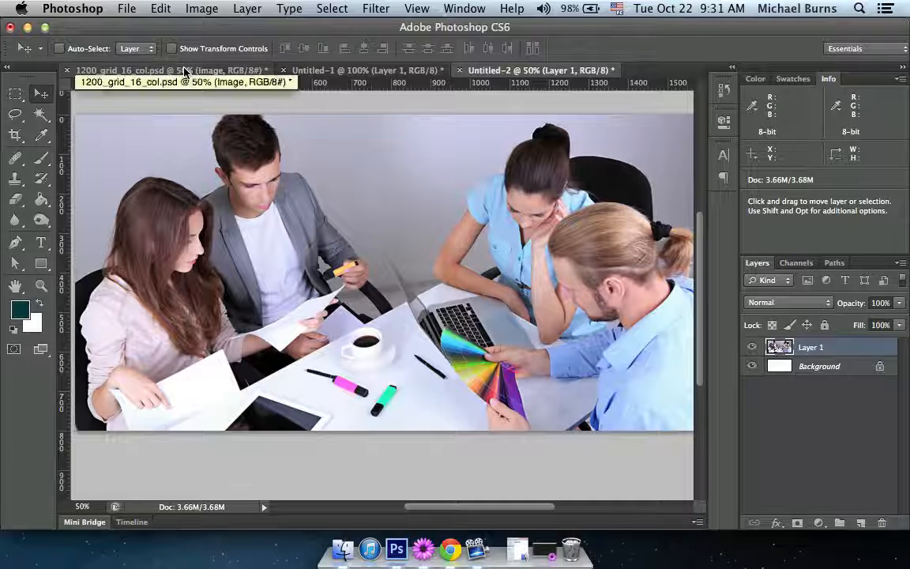
Check the fill setting of the Color Fill 1 layer in the header of 1200_grid_16_col.psd.
click(162, 69)
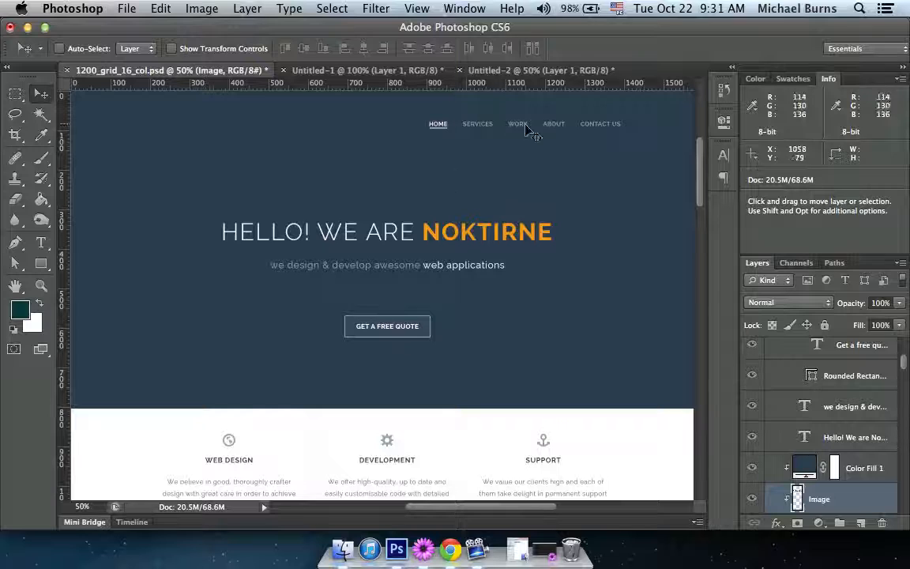
scroll(553, 194, up, 2)
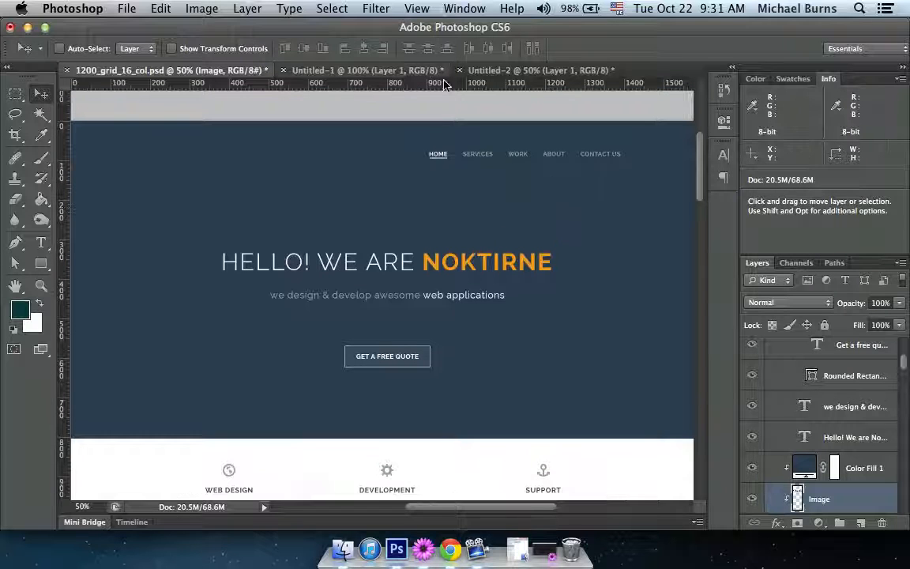
scroll(762, 410, down, 1)
click(865, 457)
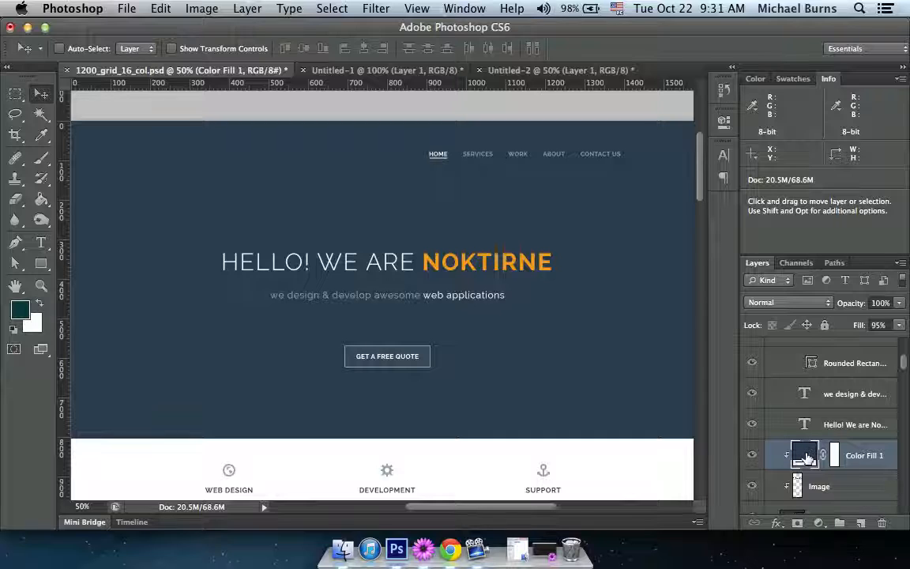
In Untitled-2, set the photo layer's opacity to 5% and hide the white Background layer.
click(545, 71)
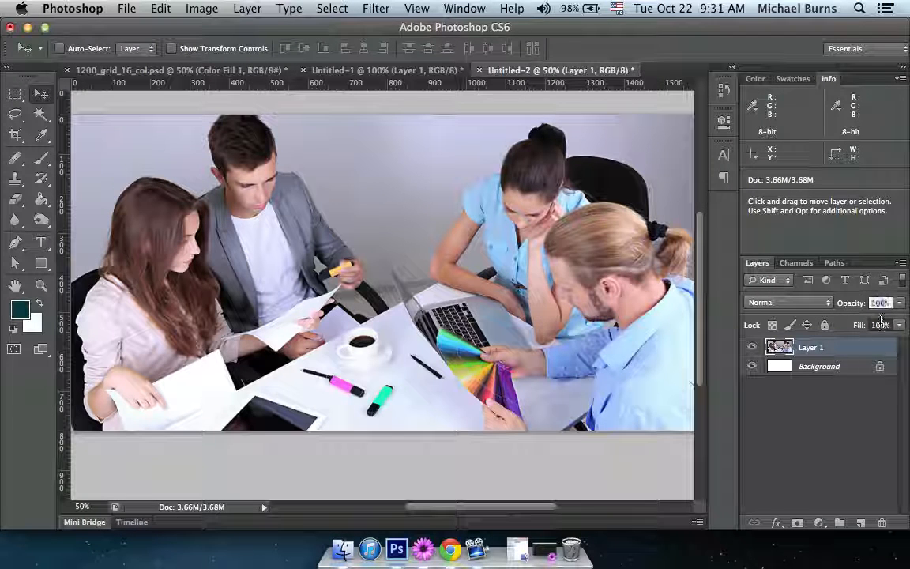
text(5)
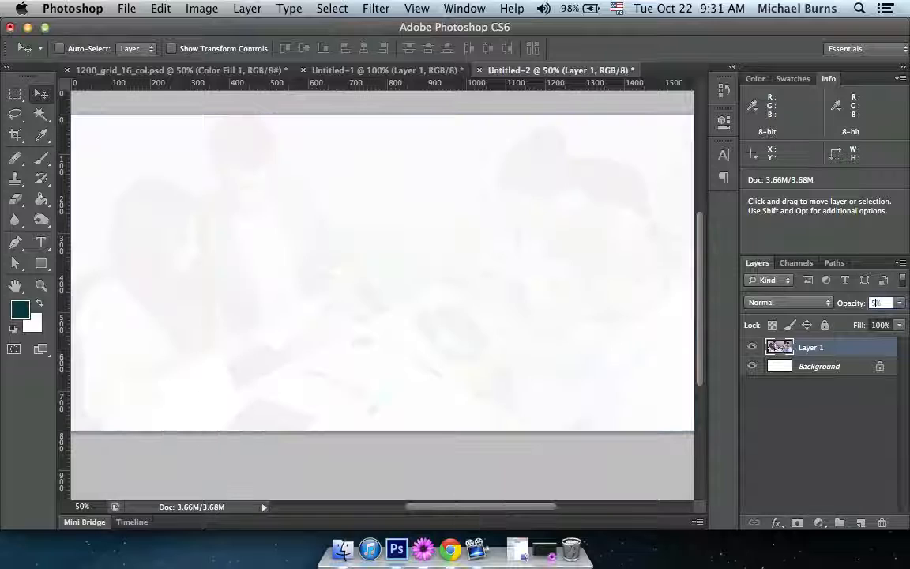
click(751, 368)
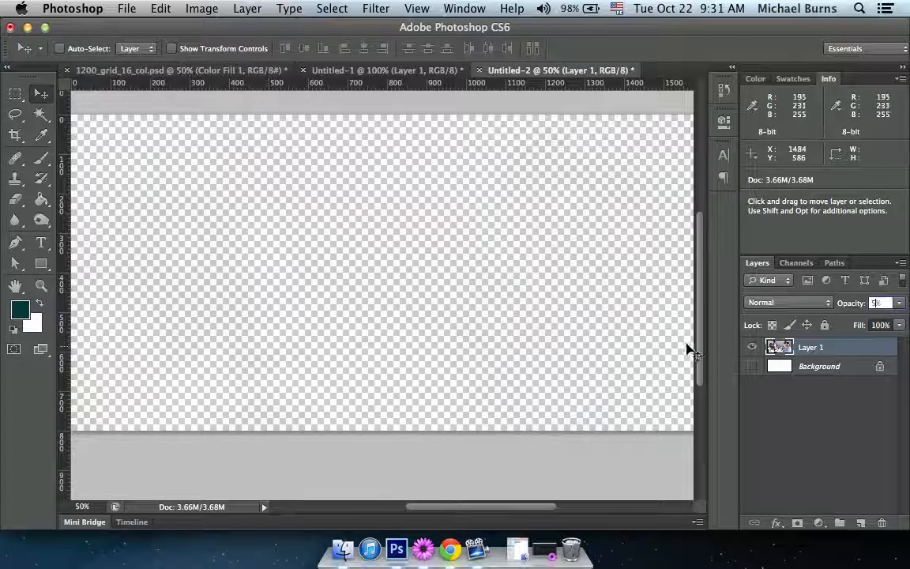
Add a new layer beneath the photo and fill it with the dark blue 2c3e50 sampled from the PSD's header.
click(805, 366)
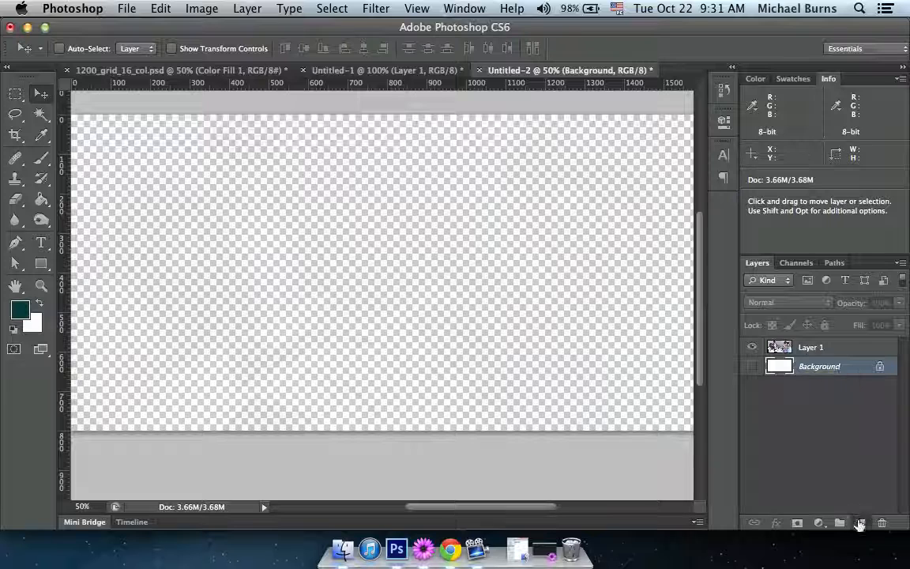
click(861, 522)
click(136, 71)
key(i)
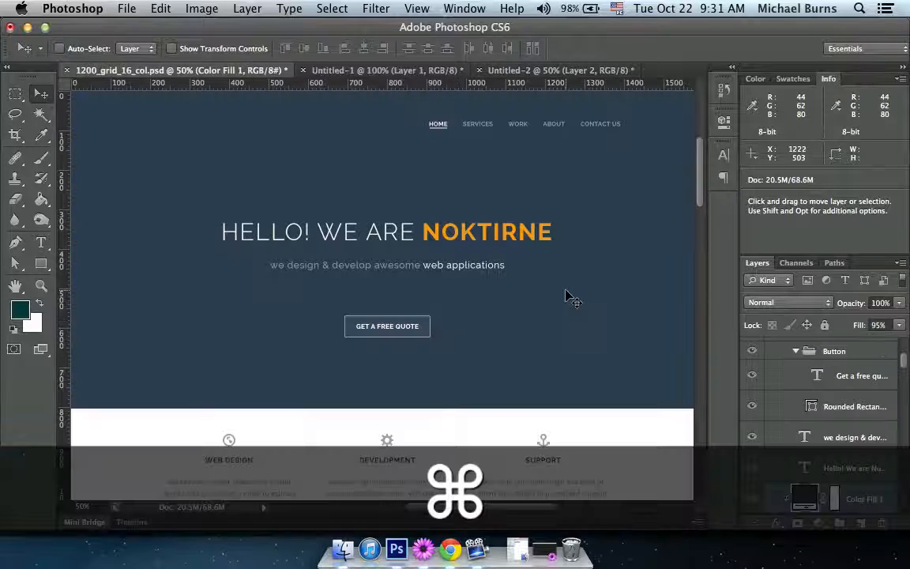
click(16, 313)
click(268, 298)
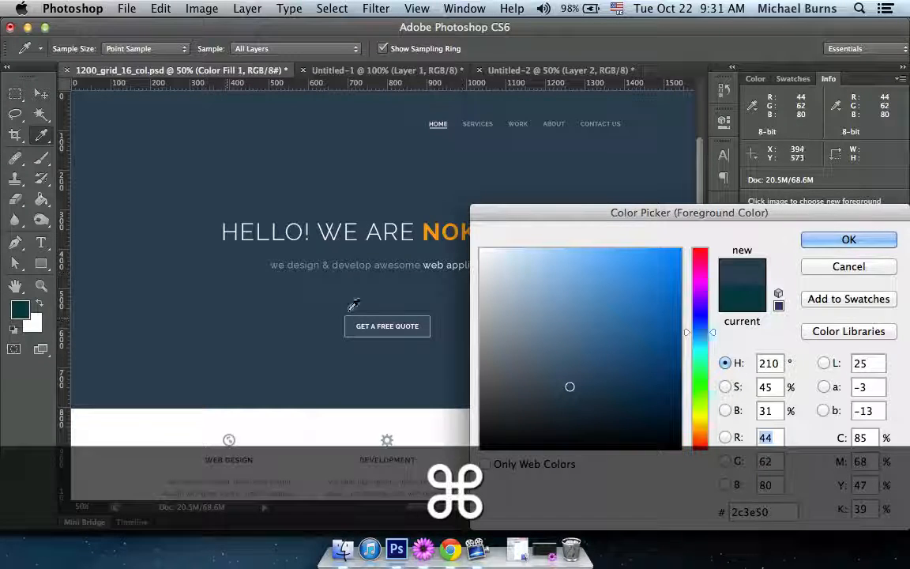
click(848, 241)
click(589, 72)
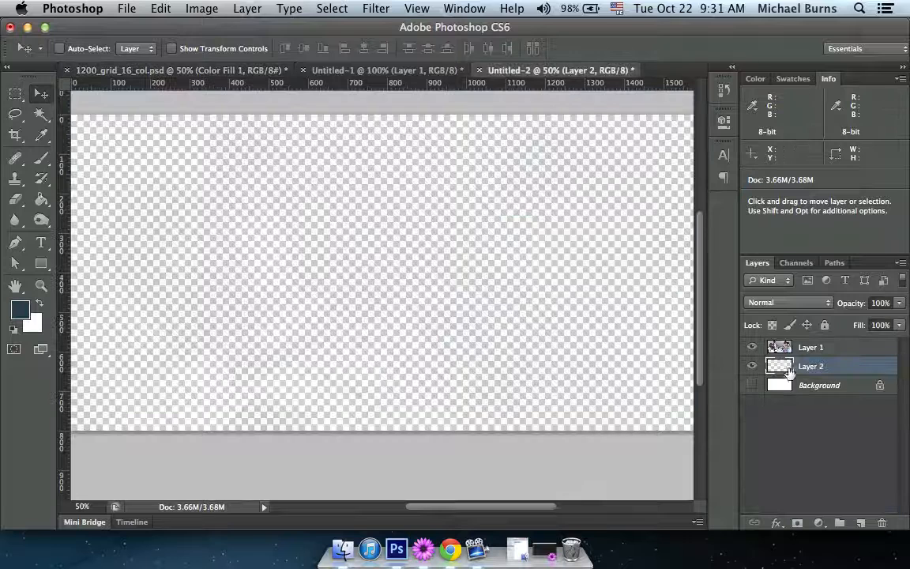
key(alt+BackSpace)
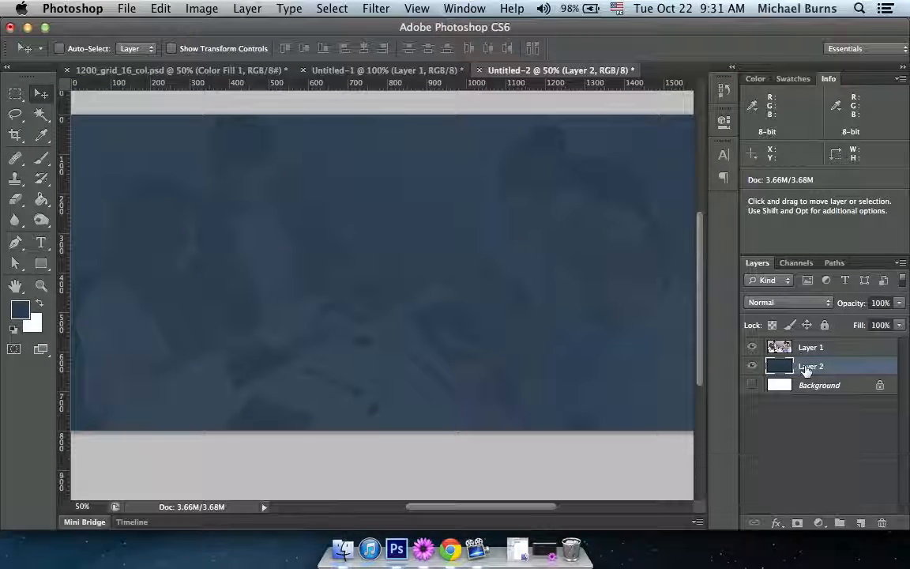
Hide the dark blue fill layer and save the faint photo for web as a transparent PNG-24 named banner.png in the img folder.
click(789, 347)
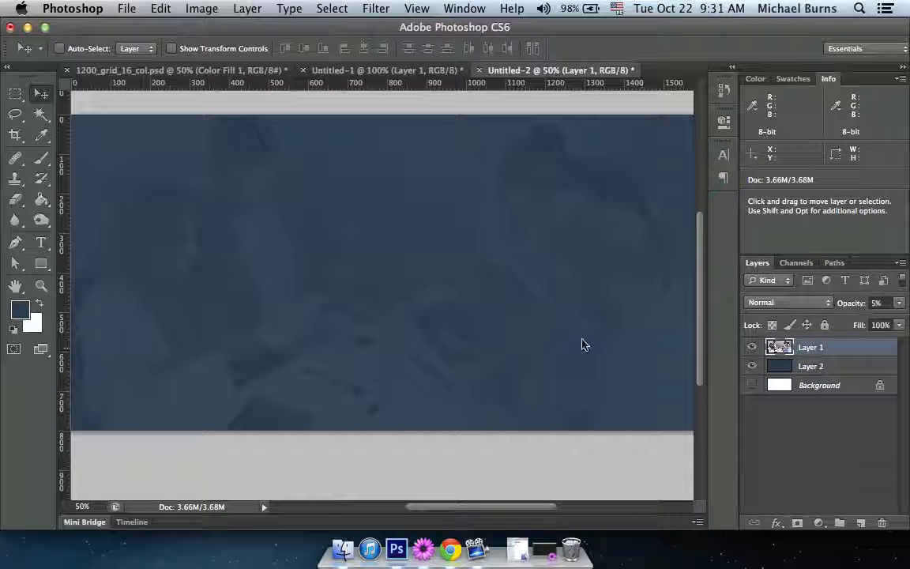
click(752, 366)
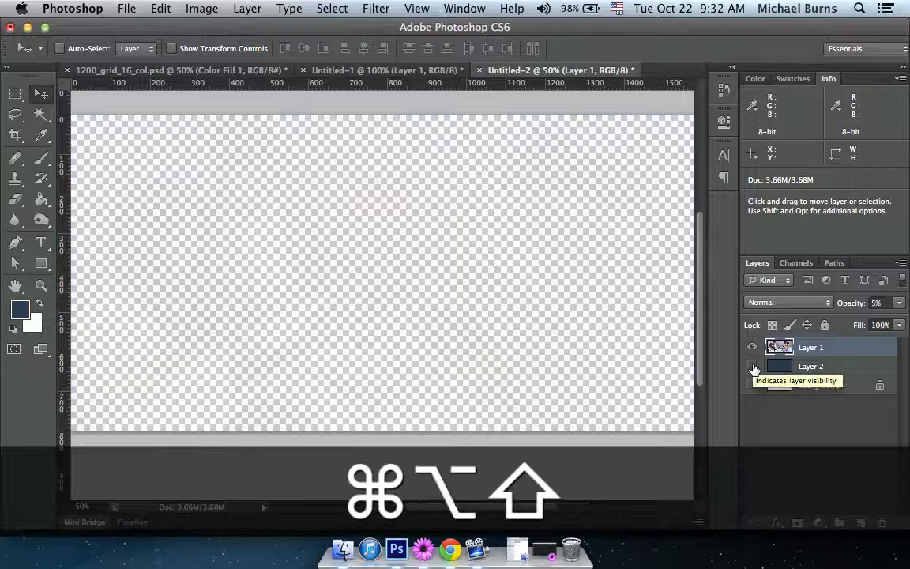
key(super+alt+shift+s)
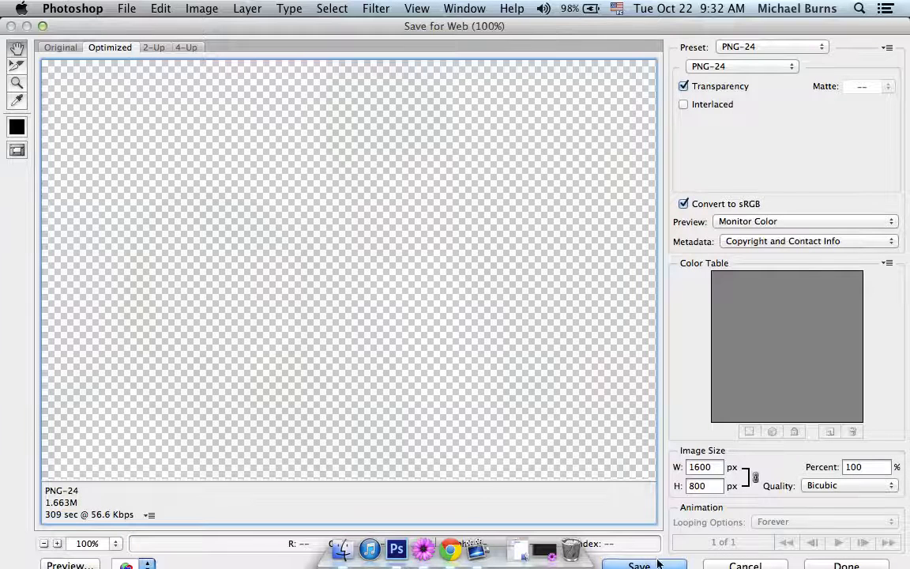
click(666, 565)
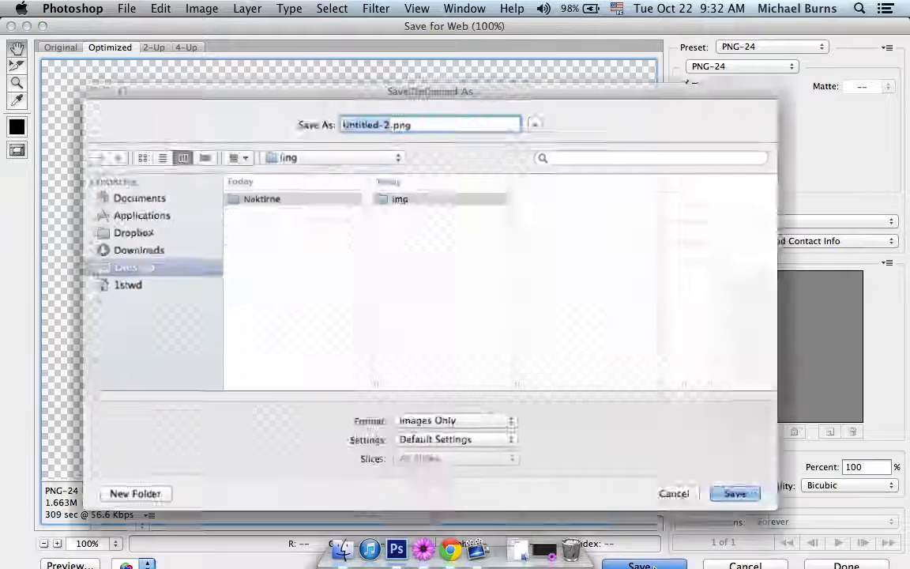
text(banner)
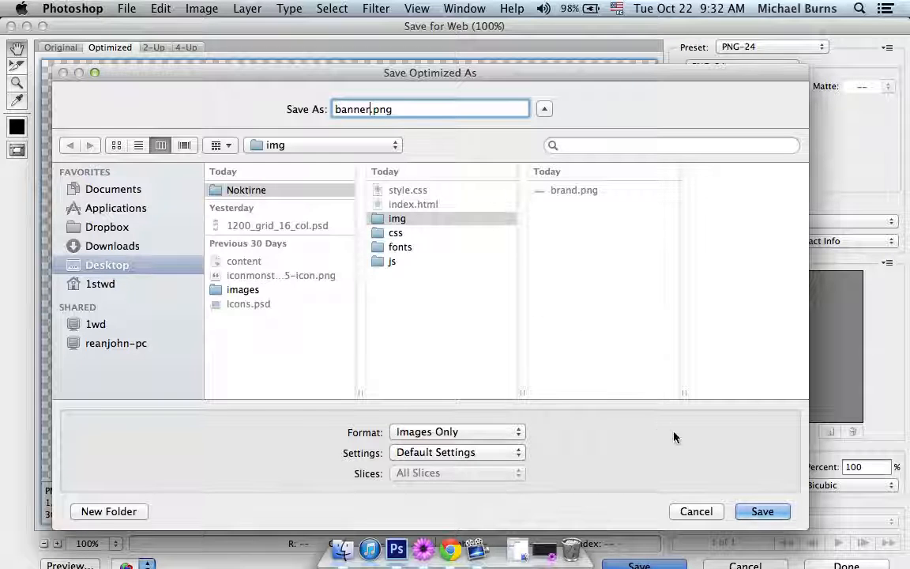
click(760, 510)
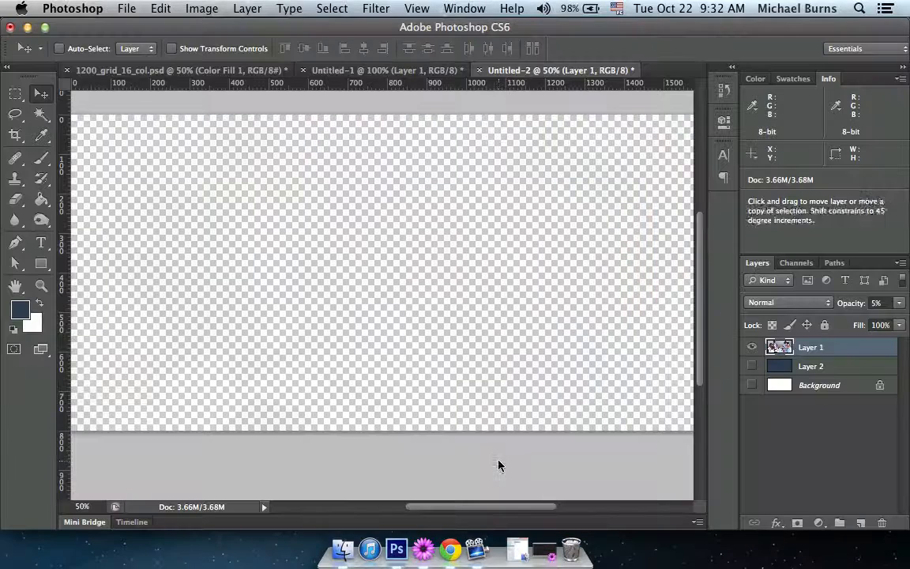
Close Untitled-2 and the logo document Untitled-1 without saving changes.
key(super+w)
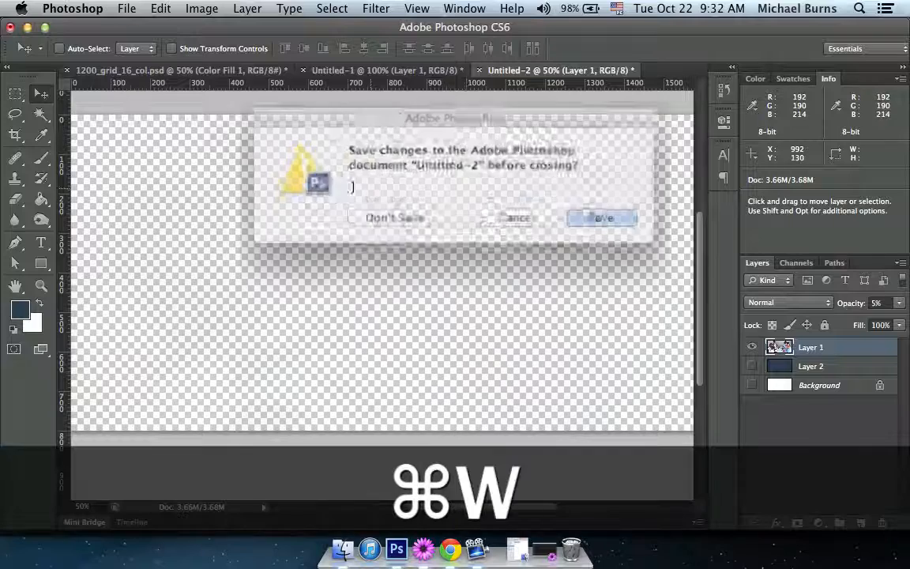
click(398, 211)
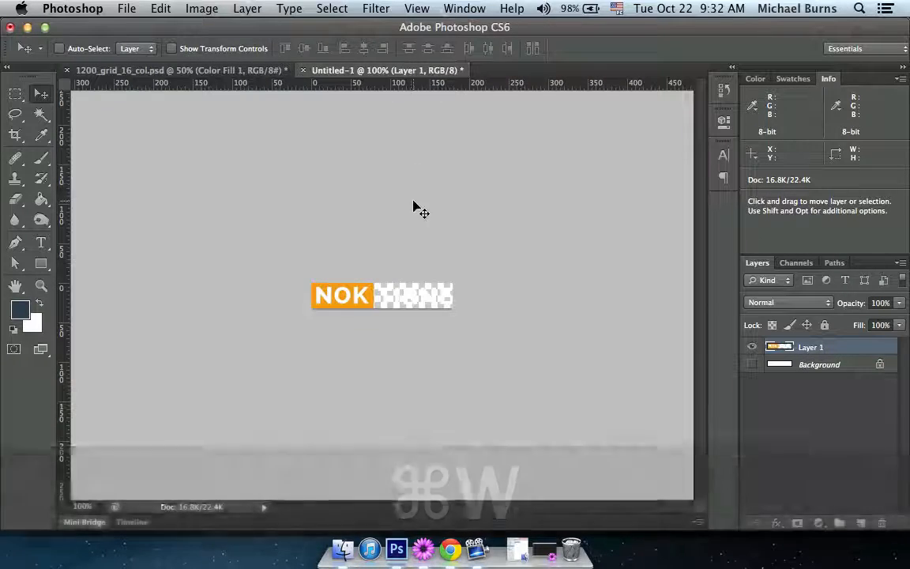
key(super+w)
click(393, 211)
Examine the quote button, the three service icons and the Latest Work heading and project tiles for graphics that need extracting.
scroll(429, 182, down, 3)
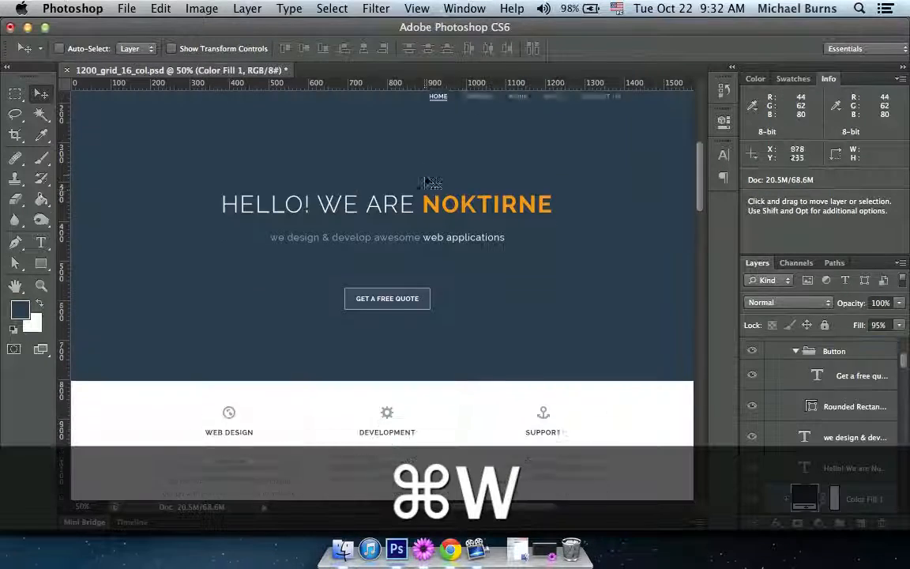
drag(700, 175, 700, 168)
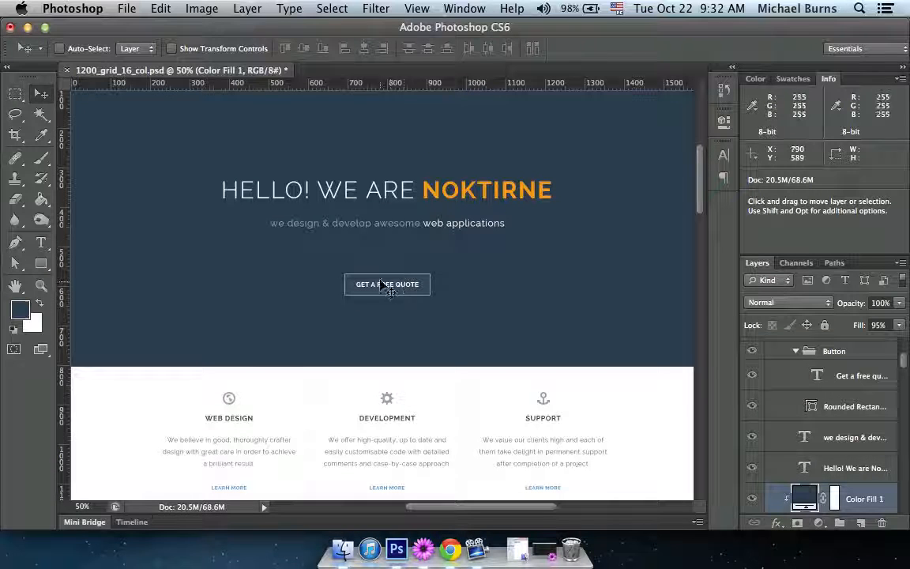
key(super+equal)
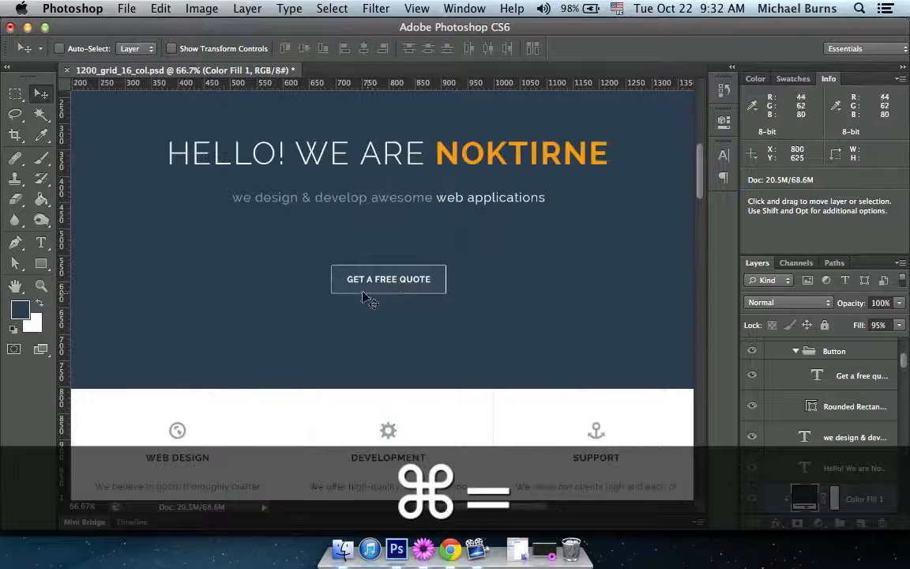
key(Tab)
scroll(395, 277, down, 6)
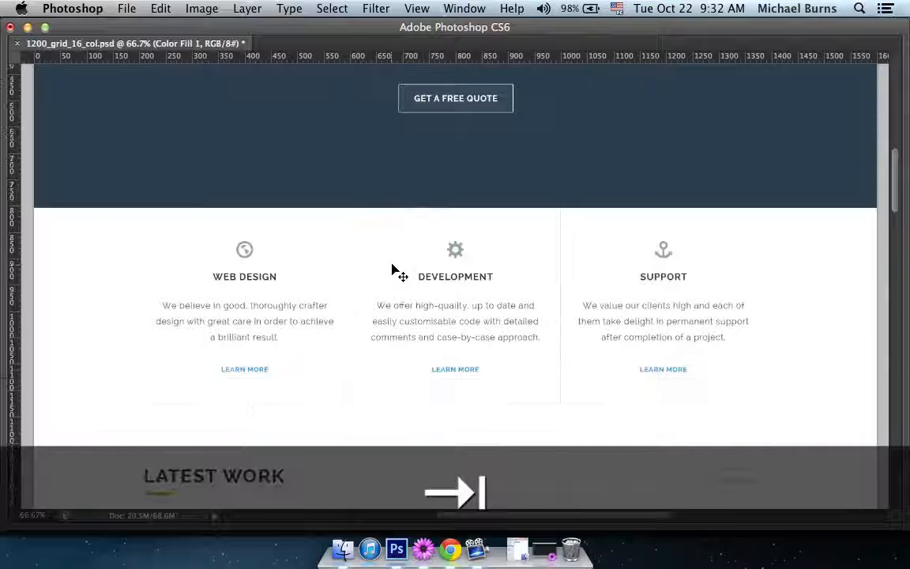
key(Tab)
drag(477, 336, 355, 249)
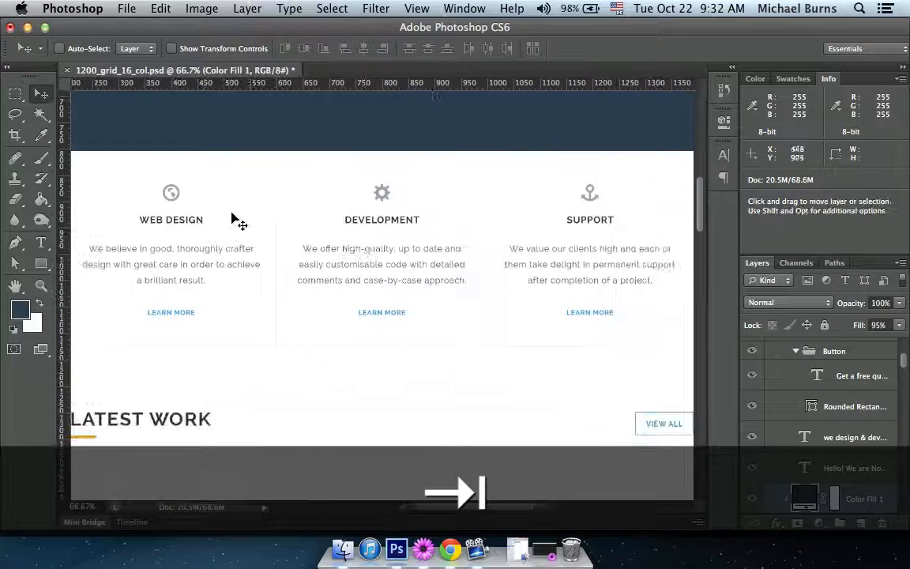
key(super)
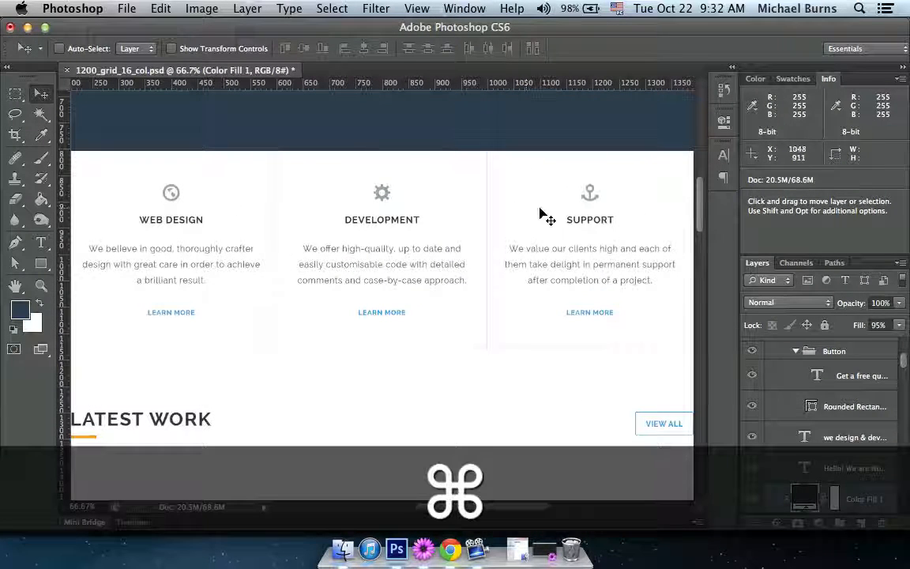
drag(698, 212, 698, 242)
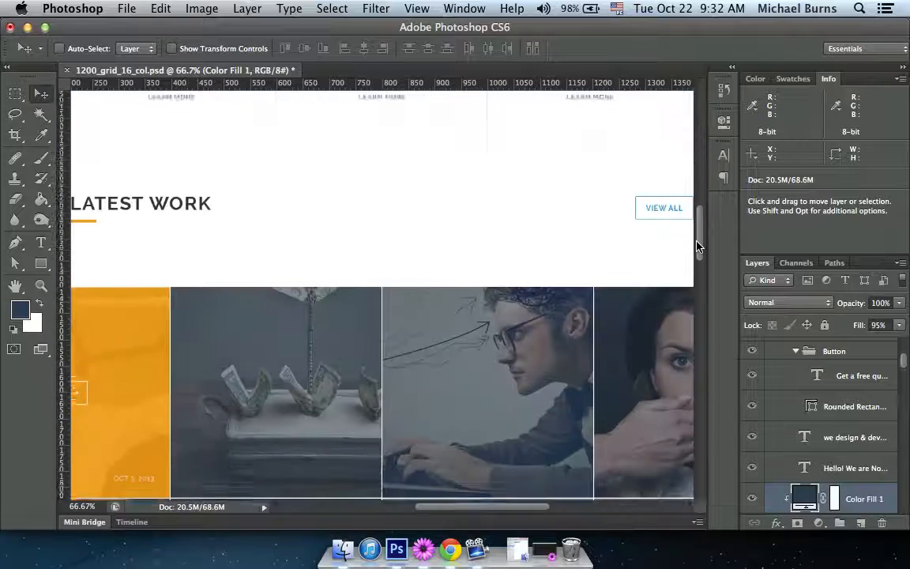
drag(306, 314, 423, 221)
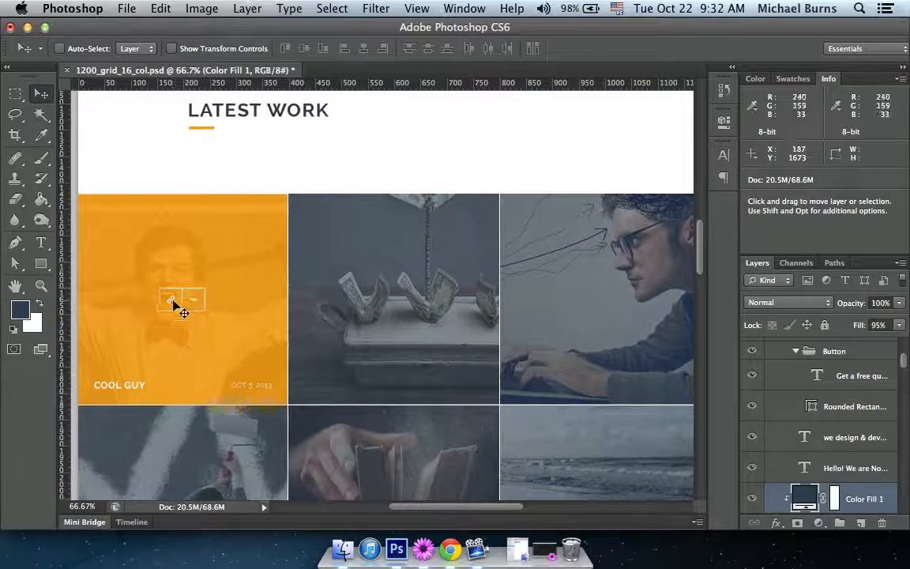
scroll(223, 224, up, 3)
super+click(204, 208)
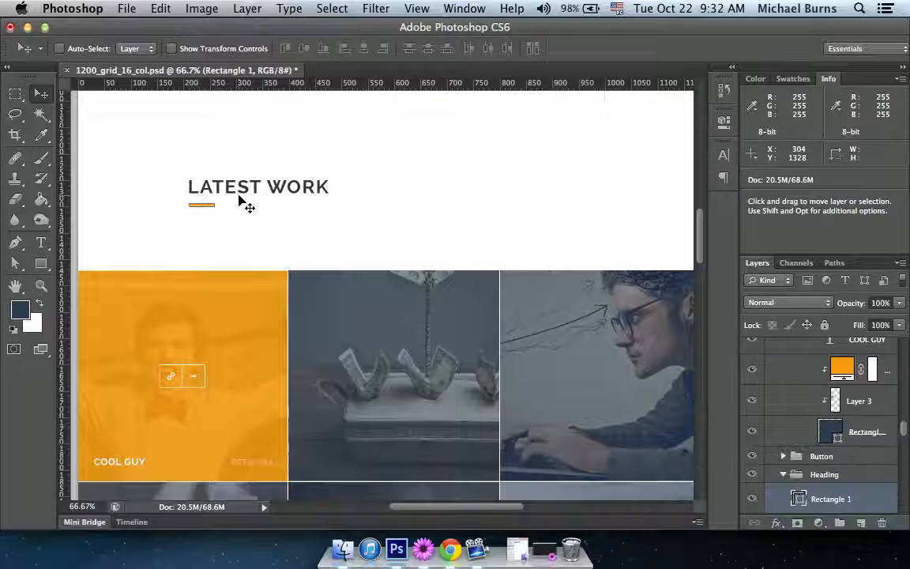
key(super+h)
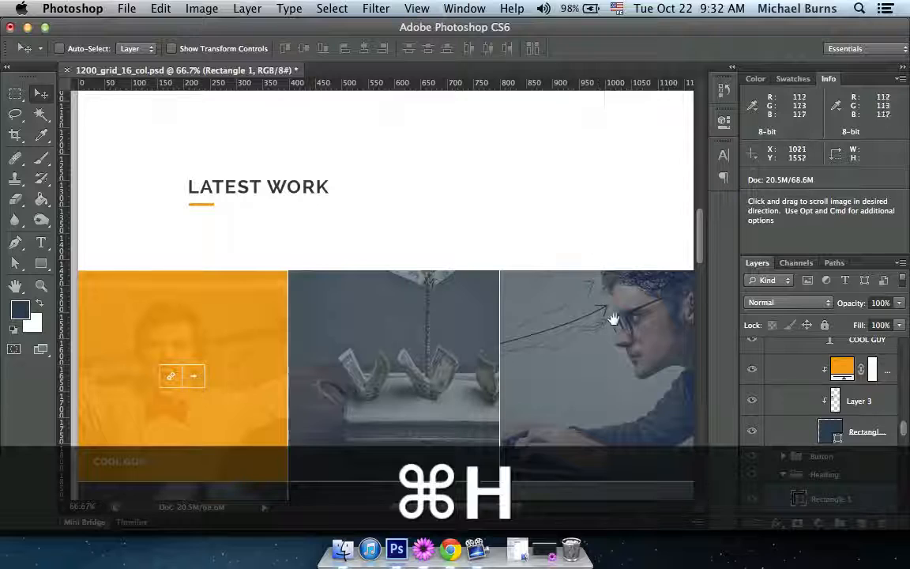
drag(611, 321, 553, 163)
drag(499, 420, 481, 187)
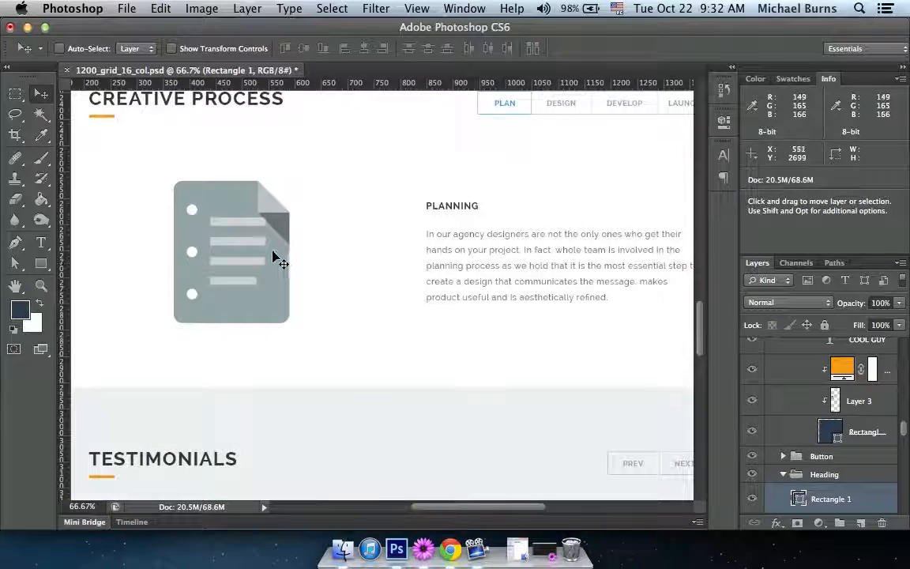
Examine the Planning icon, testimonial quote mark, contact call-to-action background and the contact and social icons in the footer area.
super+click(270, 262)
scroll(545, 303, down, 8)
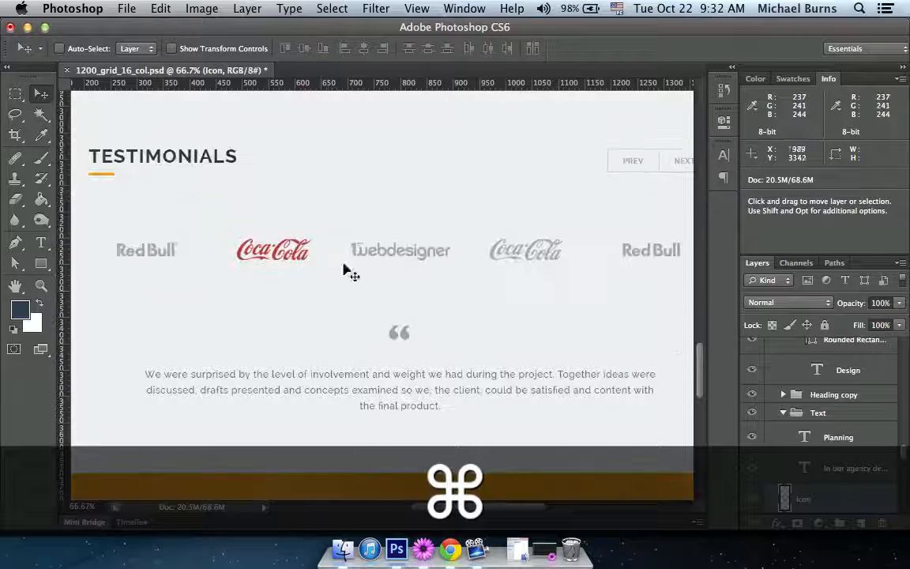
super+click(407, 339)
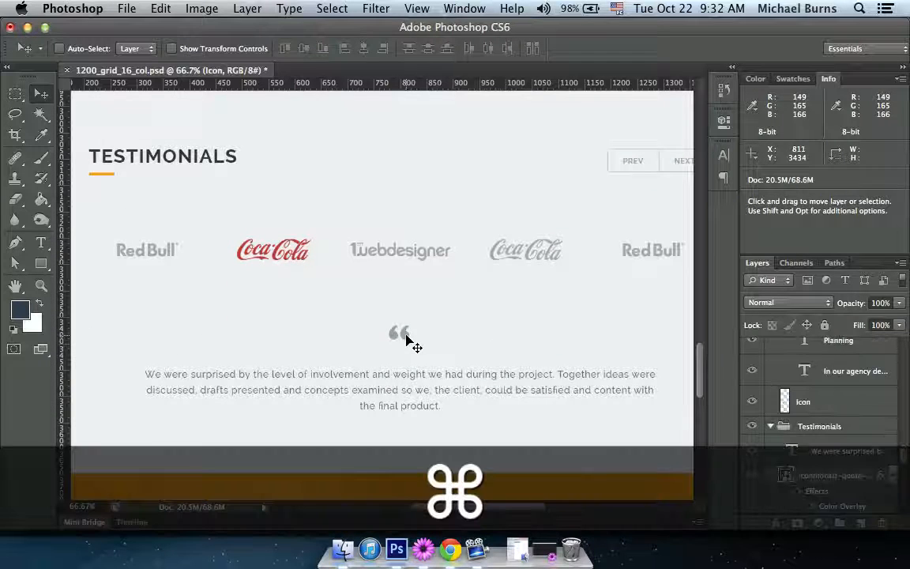
drag(504, 376, 480, 155)
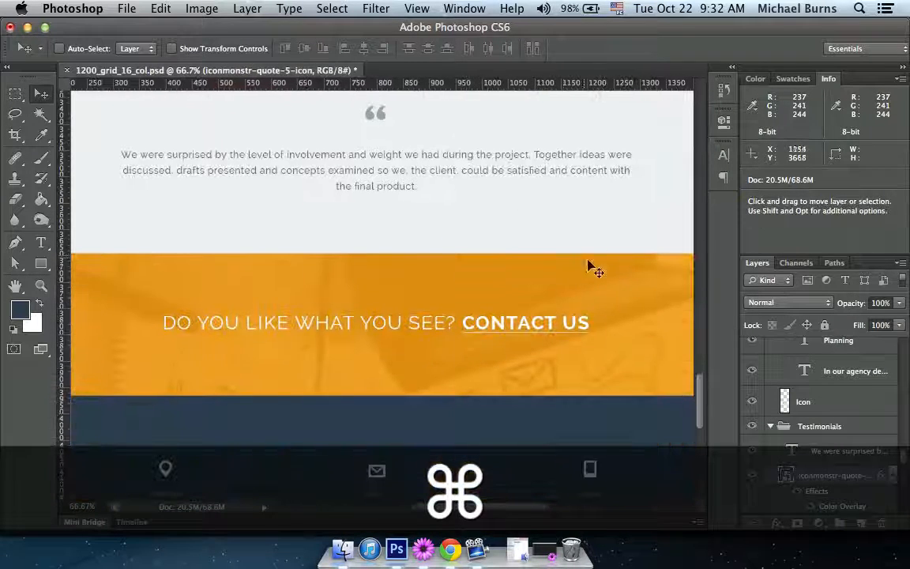
super+click(646, 315)
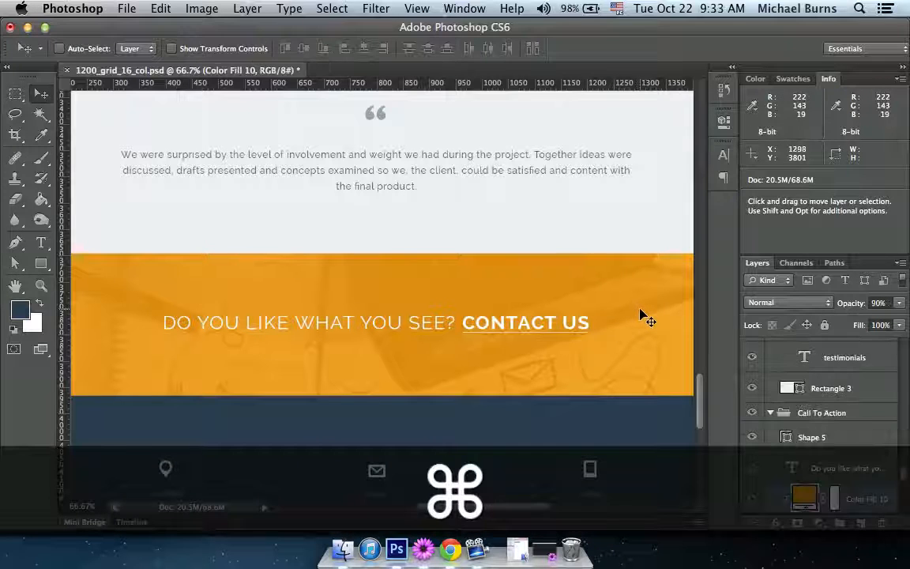
key(Tab)
scroll(656, 318, down, 3)
scroll(662, 320, down, 2)
key(Tab)
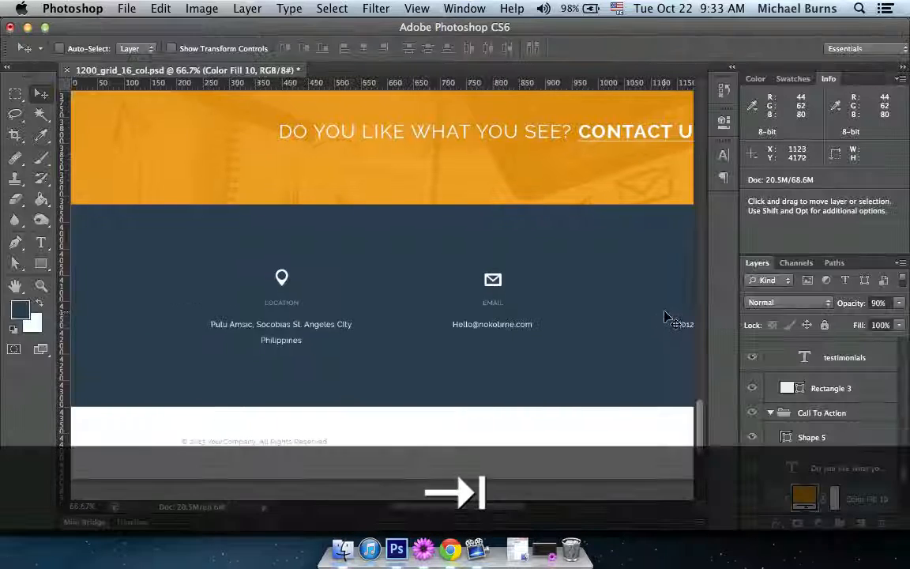
drag(564, 305, 436, 272)
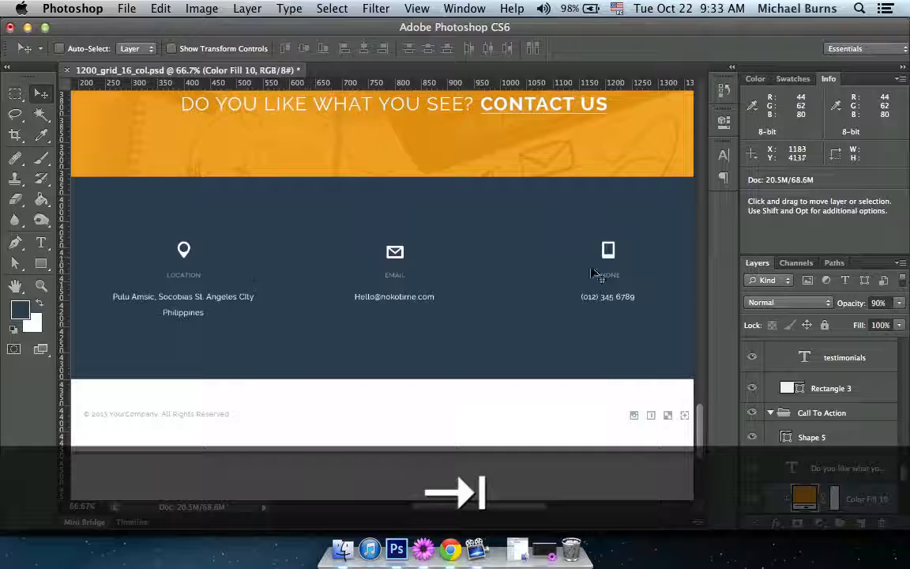
drag(593, 273, 502, 257)
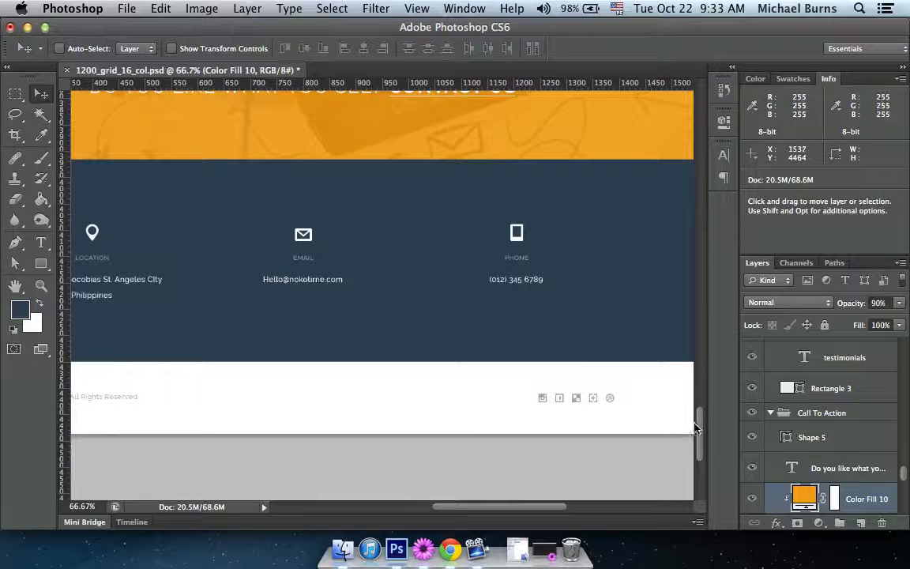
Merge the Globe icon above the Web Design heading with a new empty layer and cut the merged icon.
drag(700, 429, 714, 226)
key(Tab)
scroll(487, 239, up, 5)
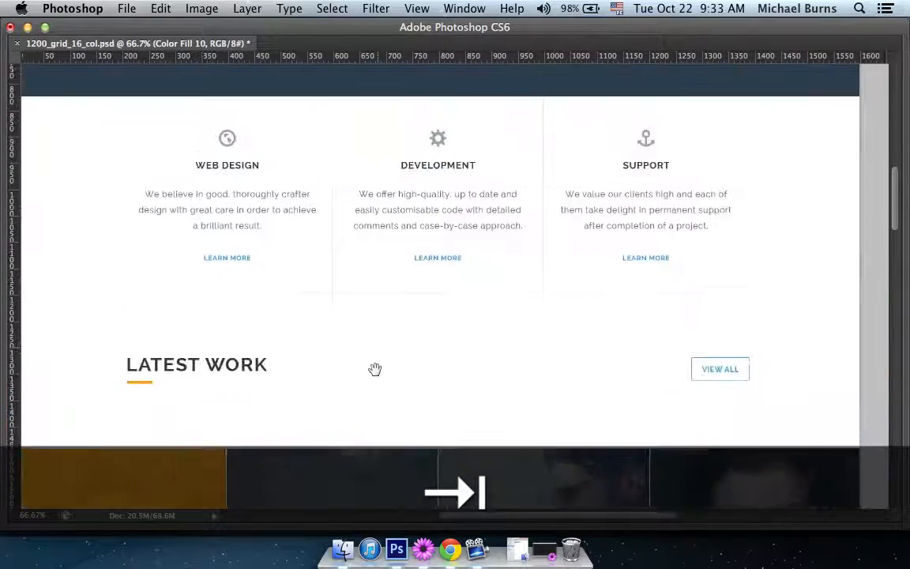
key(Tab)
scroll(519, 248, up, 2)
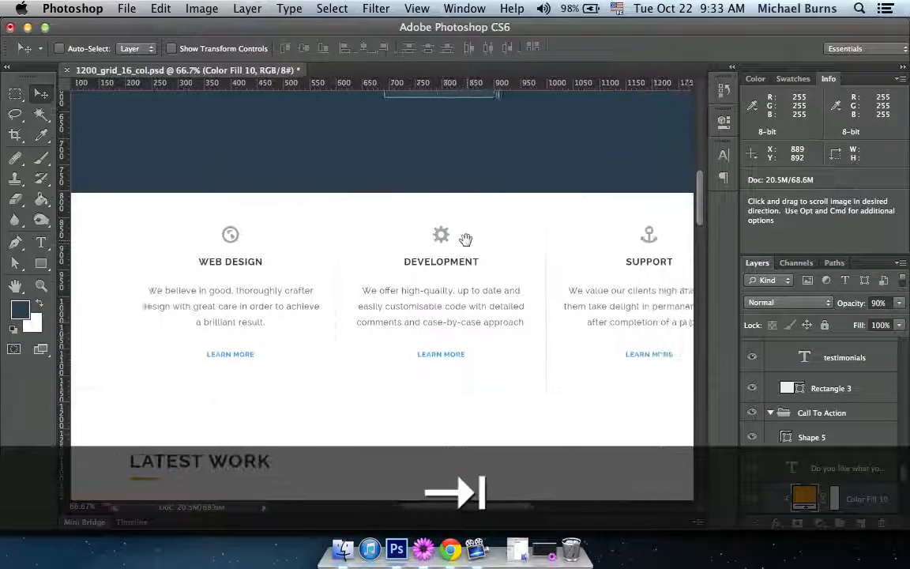
key(super)
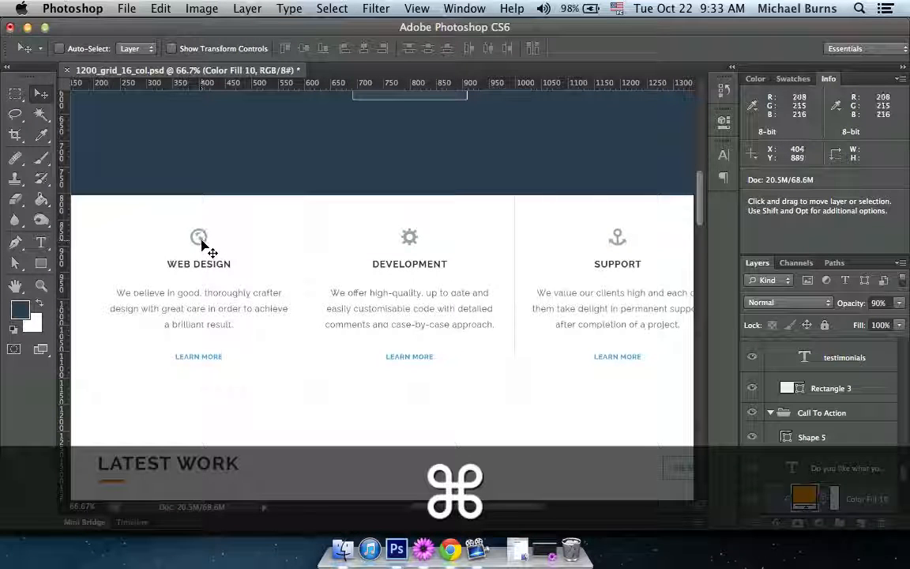
super+click(201, 241)
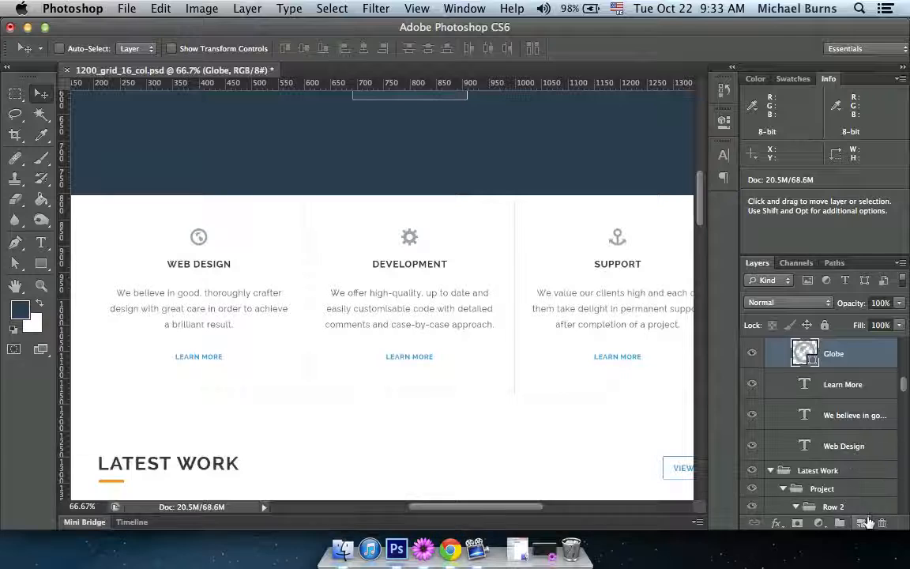
click(862, 522)
shift+click(842, 389)
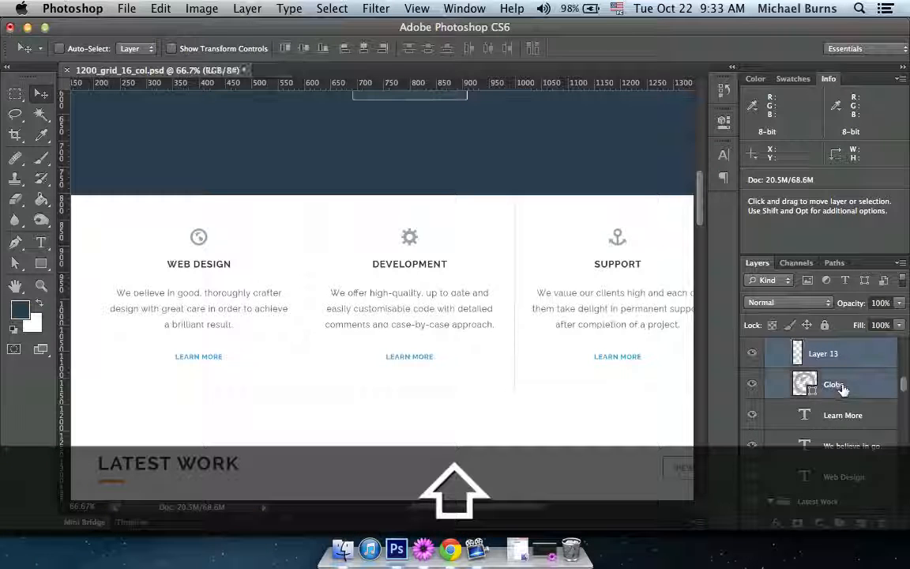
key(super+w)
key(Escape)
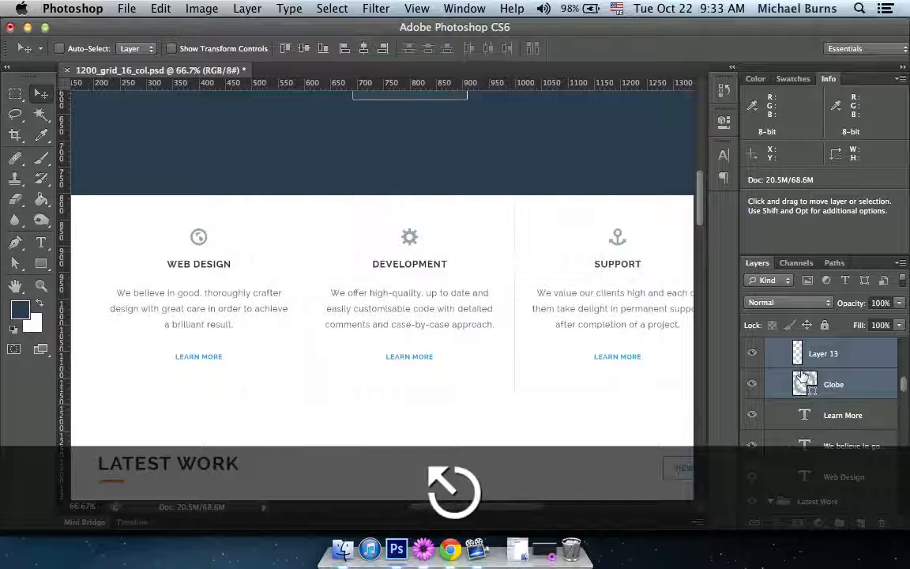
key(super+e)
key(super+x)
Create a 32 × 32 pixel document from the clipboard preset and paste the globe icon into it.
click(126, 8)
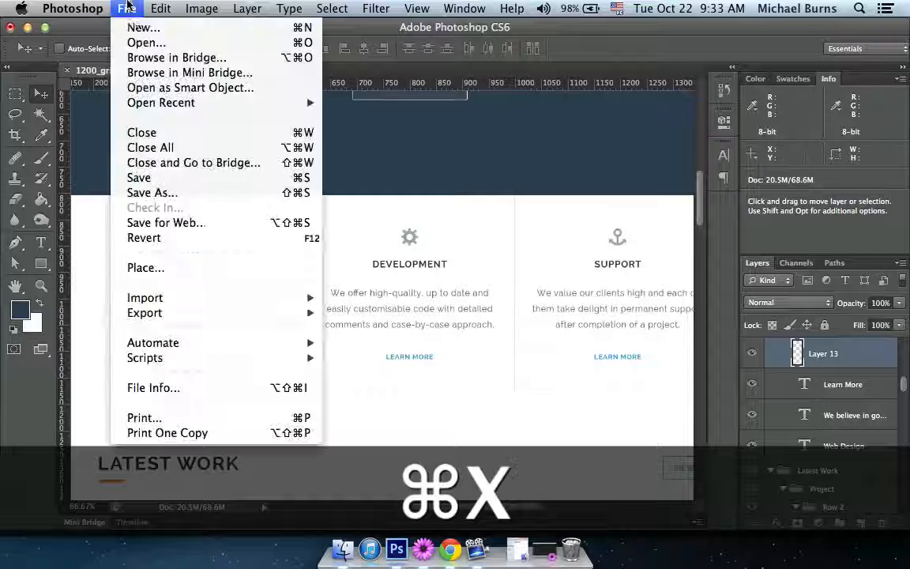
click(139, 27)
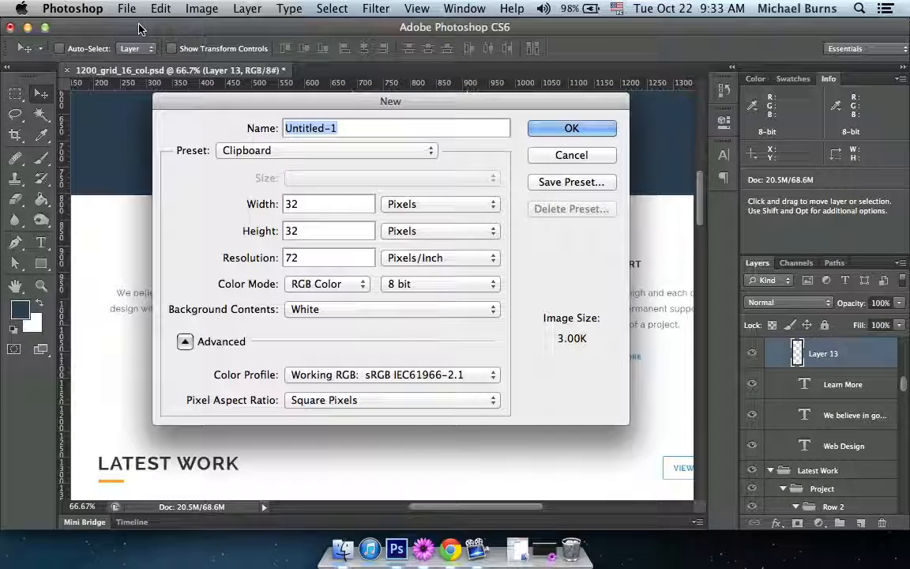
click(567, 132)
key(super+v)
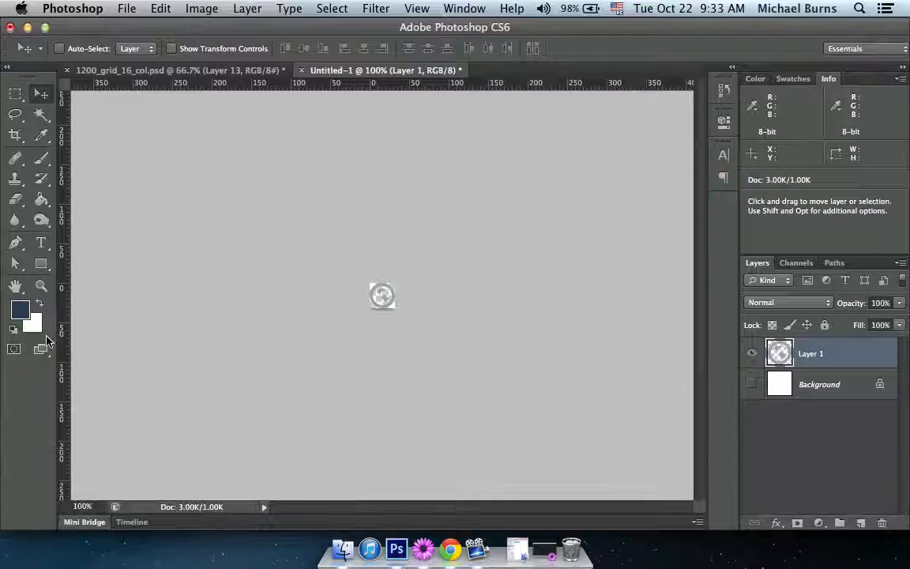
Place a vertical guide along the globe icon's right edge and extend the canvas width by 32 pixels, anchored at the middle left.
drag(64, 335, 395, 334)
click(202, 8)
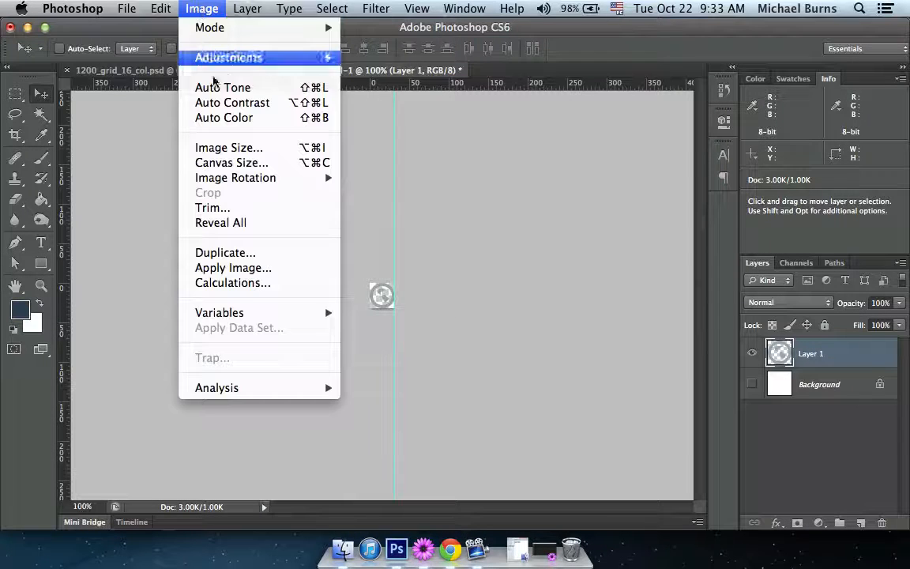
click(237, 163)
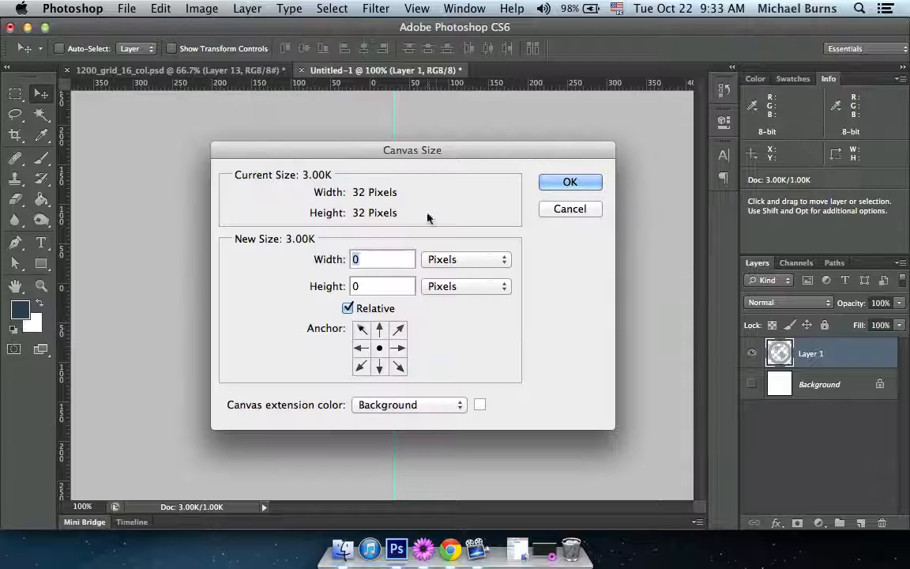
drag(427, 152, 704, 112)
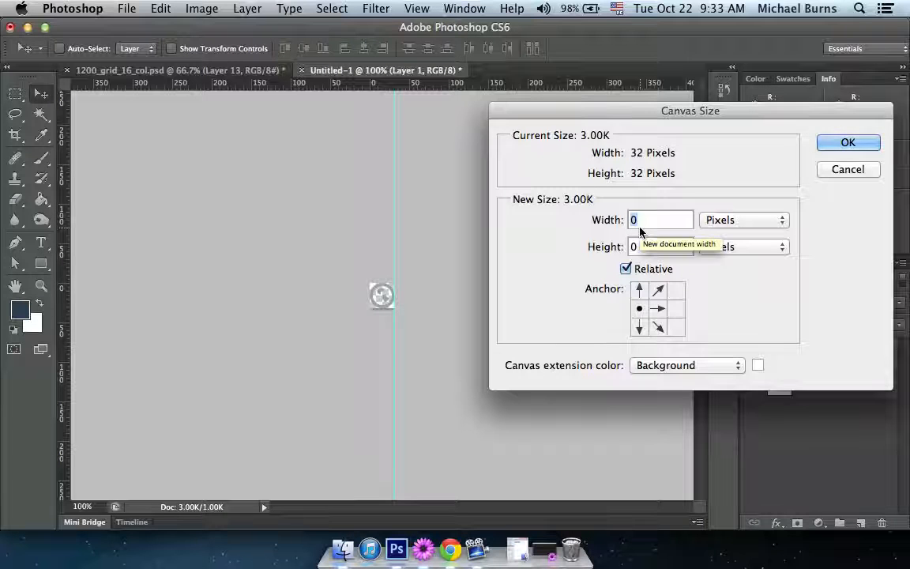
text(32)
key(Return)
Merge the gear icon above the Development heading in the PSD design with a new empty layer and cut the merged icon.
click(212, 69)
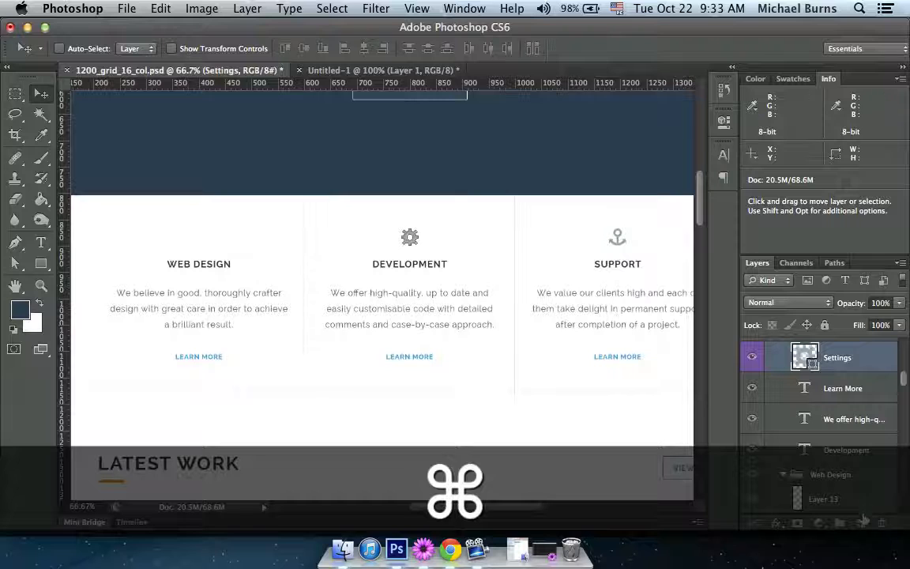
click(862, 521)
shift+click(835, 385)
key(super+e)
key(super+a)
key(super+x)
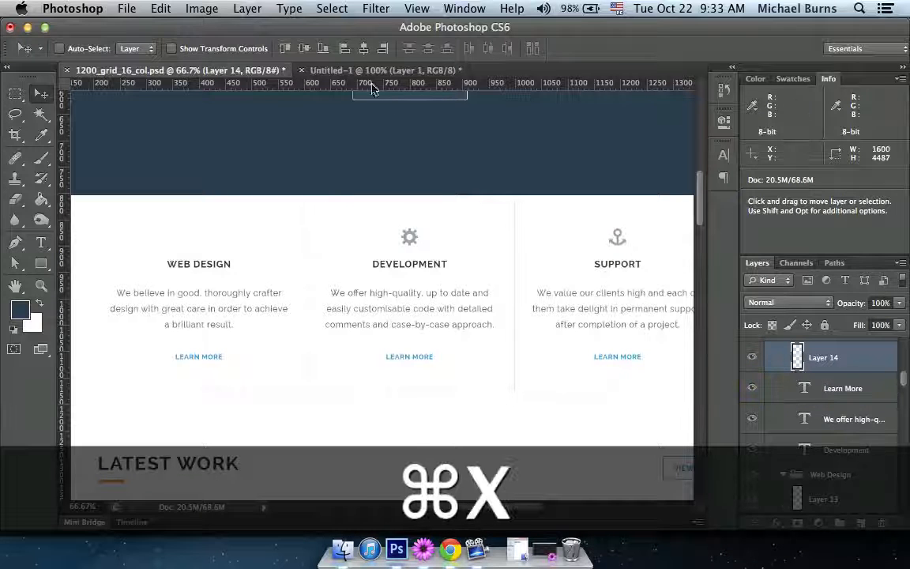
Paste the gear icon beside the globe in the icon document and place a vertical guide along the gear's right edge.
click(375, 70)
key(super+v)
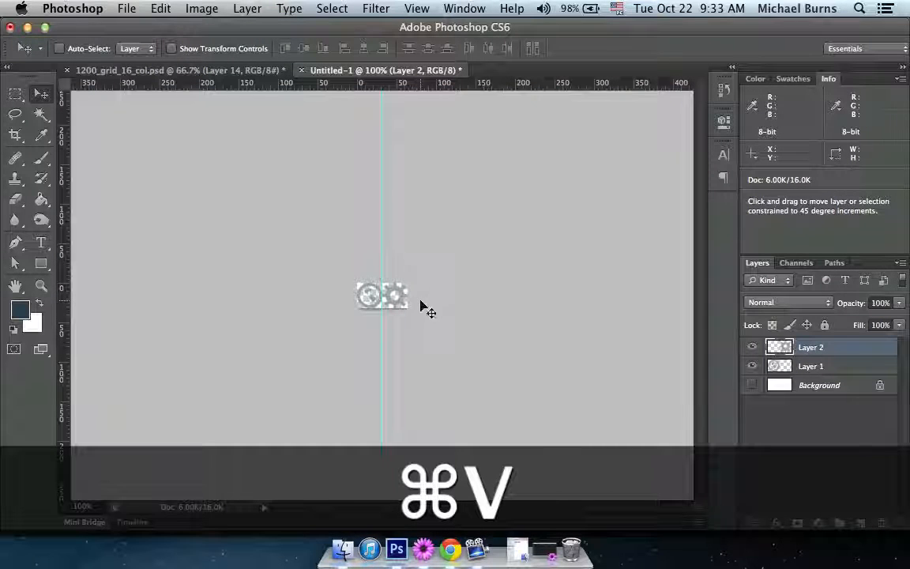
drag(64, 370, 406, 370)
Merge the anchor icon above the Support heading in the PSD design with a new empty layer and cut the merged icon.
click(177, 73)
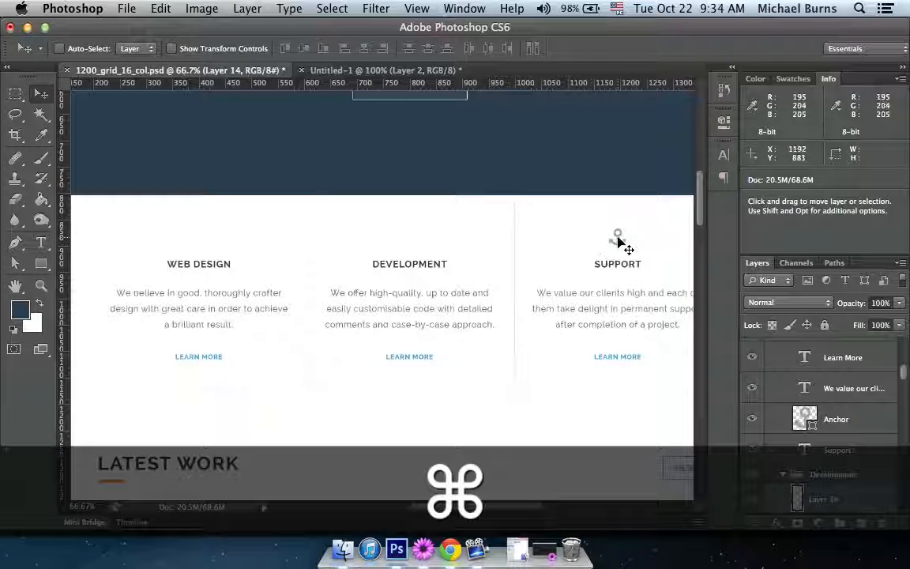
super+click(618, 241)
click(861, 523)
shift+click(816, 440)
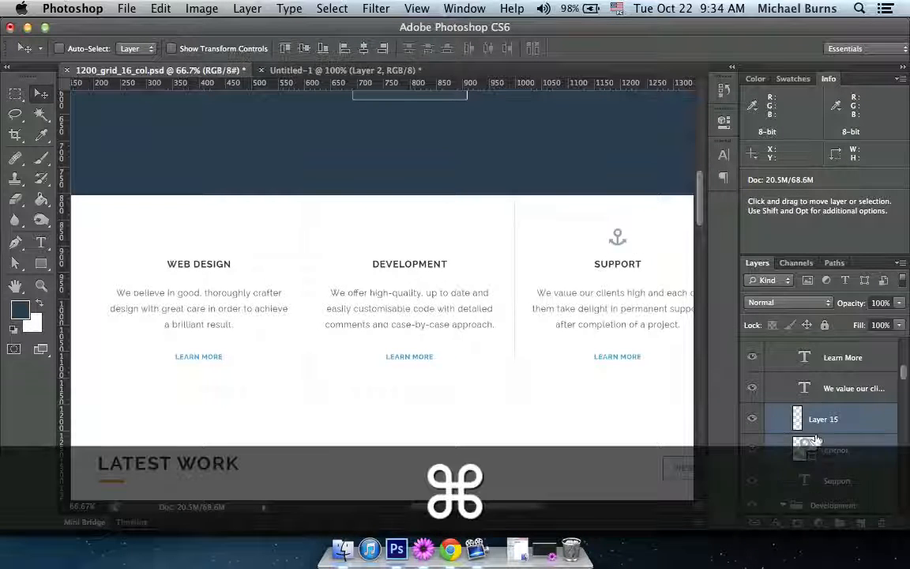
key(super+a)
key(super+x)
Examine the Latest Work tiles and the Creative Process section of the PSD design for further icons to extract.
click(347, 71)
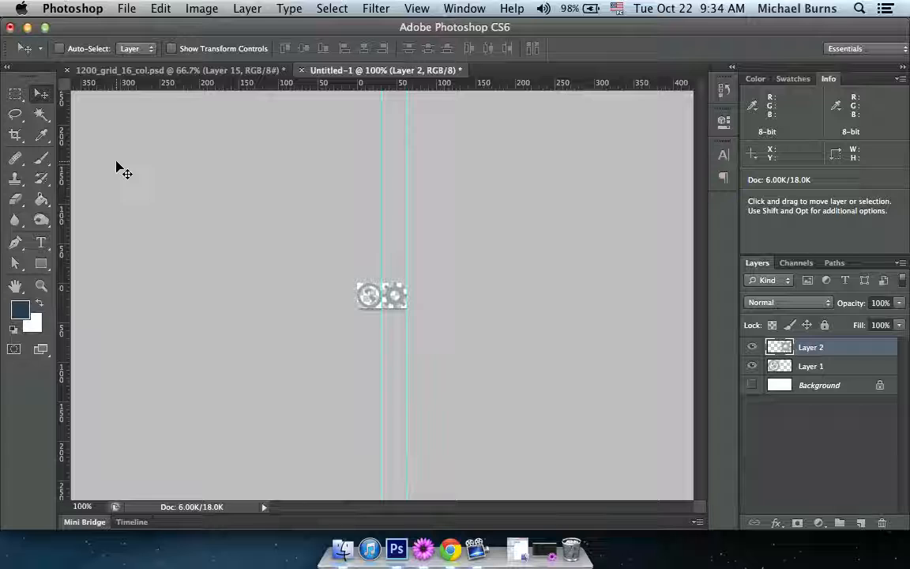
click(139, 70)
scroll(581, 395, down, 8)
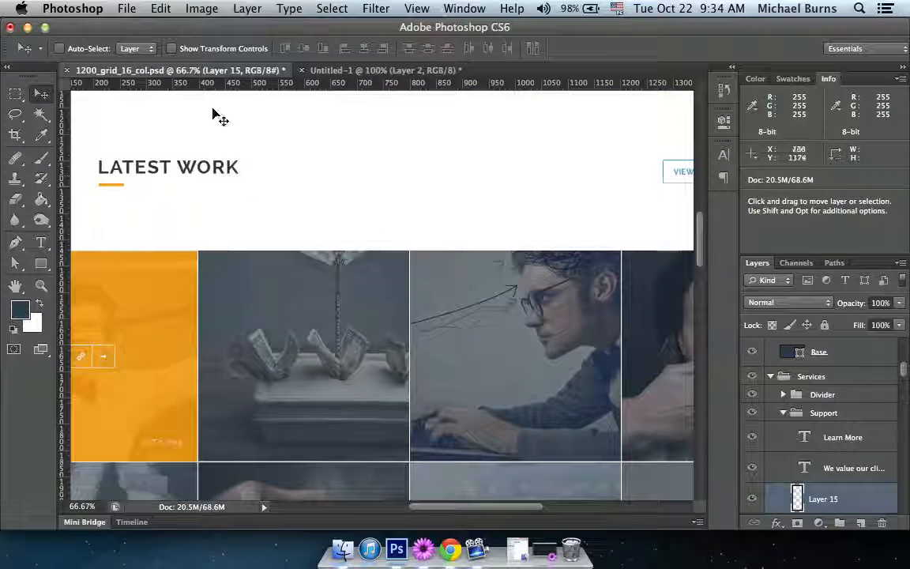
key(Tab)
key(Tab)
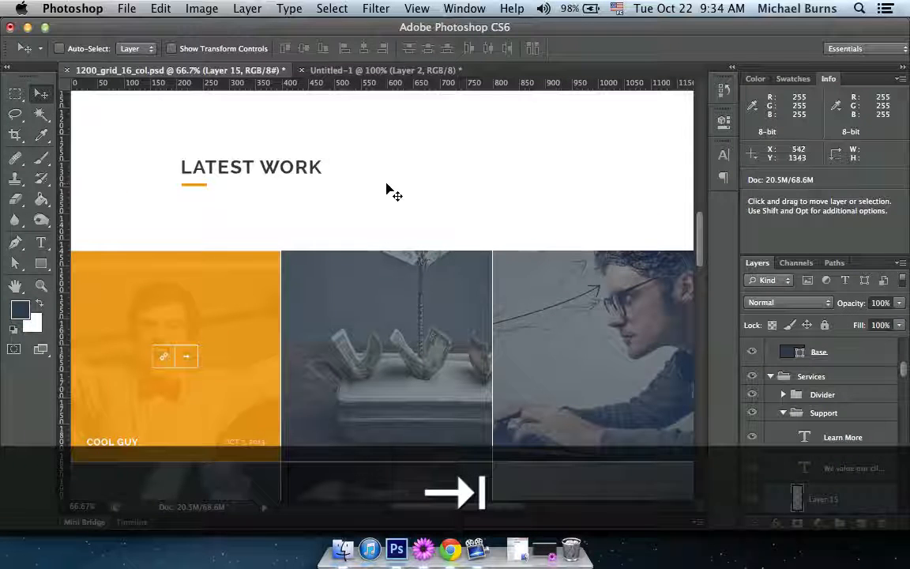
drag(481, 320, 447, 185)
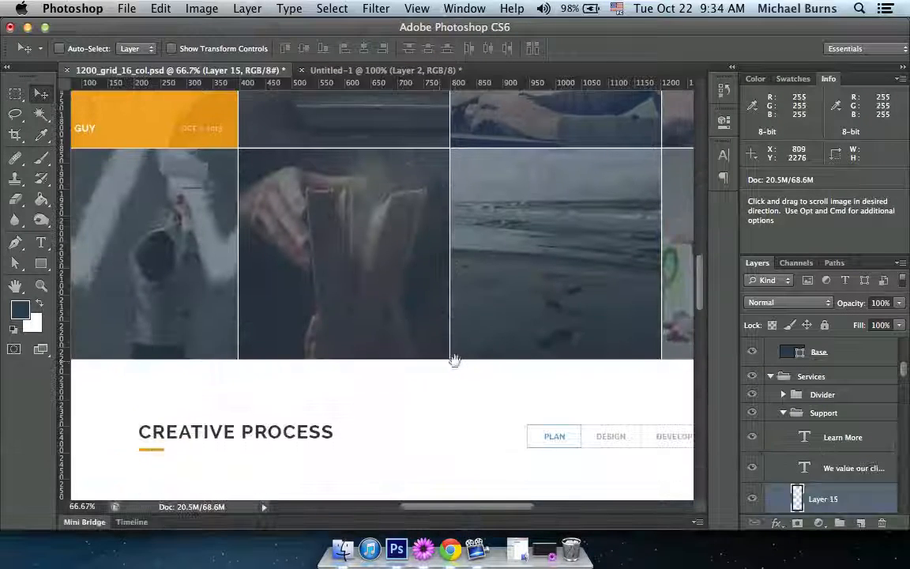
click(357, 69)
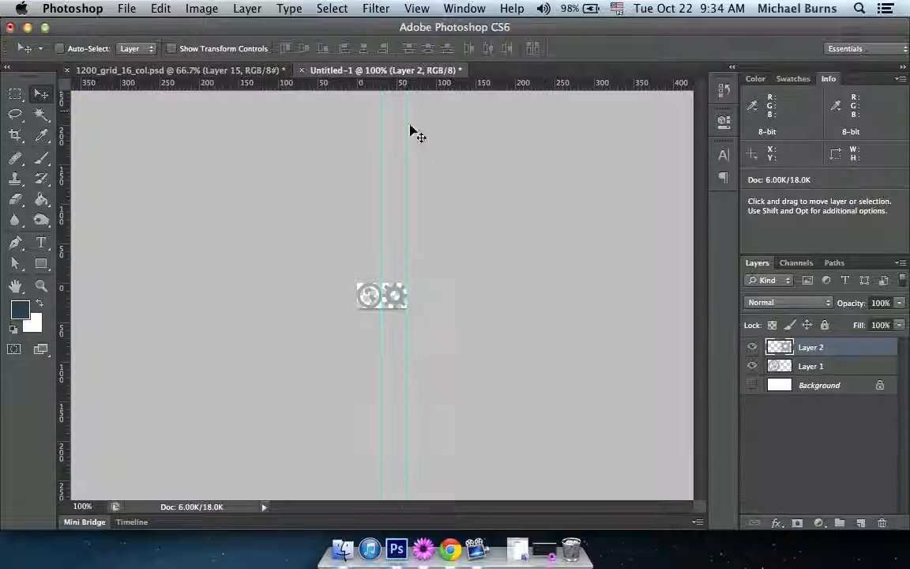
key(super+alt+c)
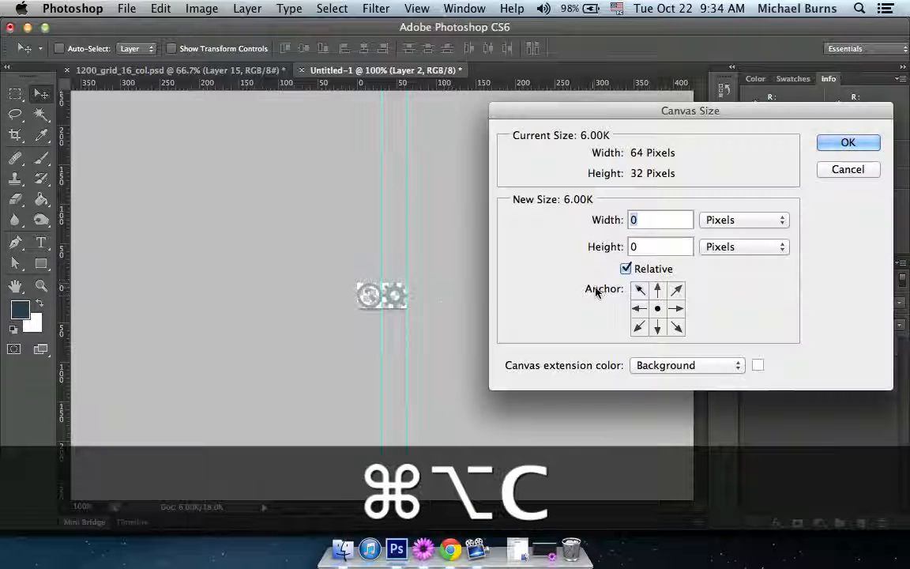
click(843, 167)
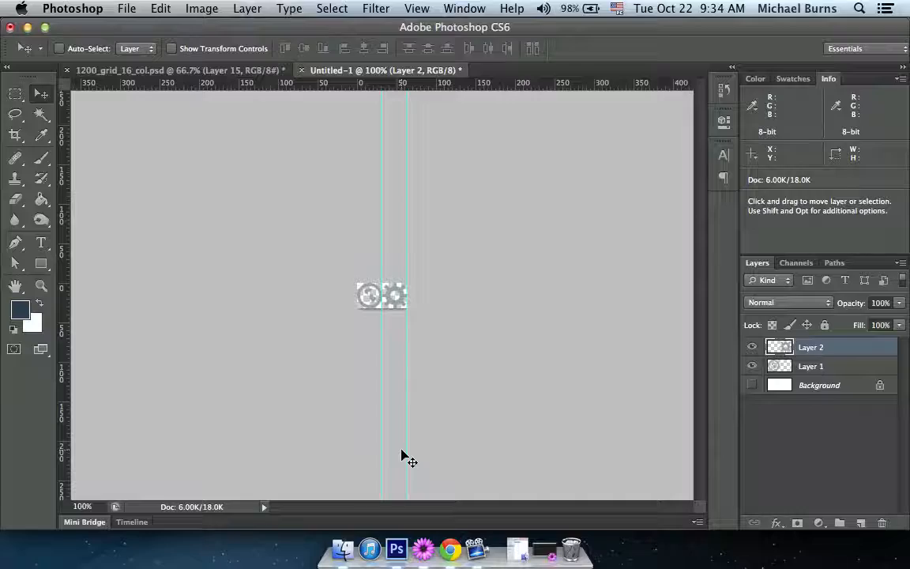